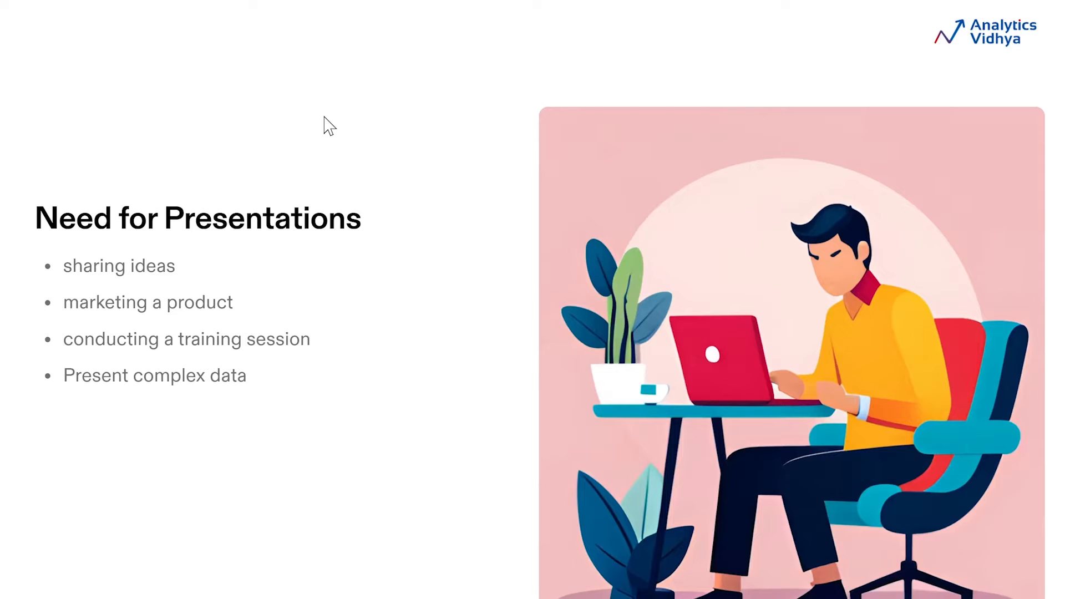
key(Right)
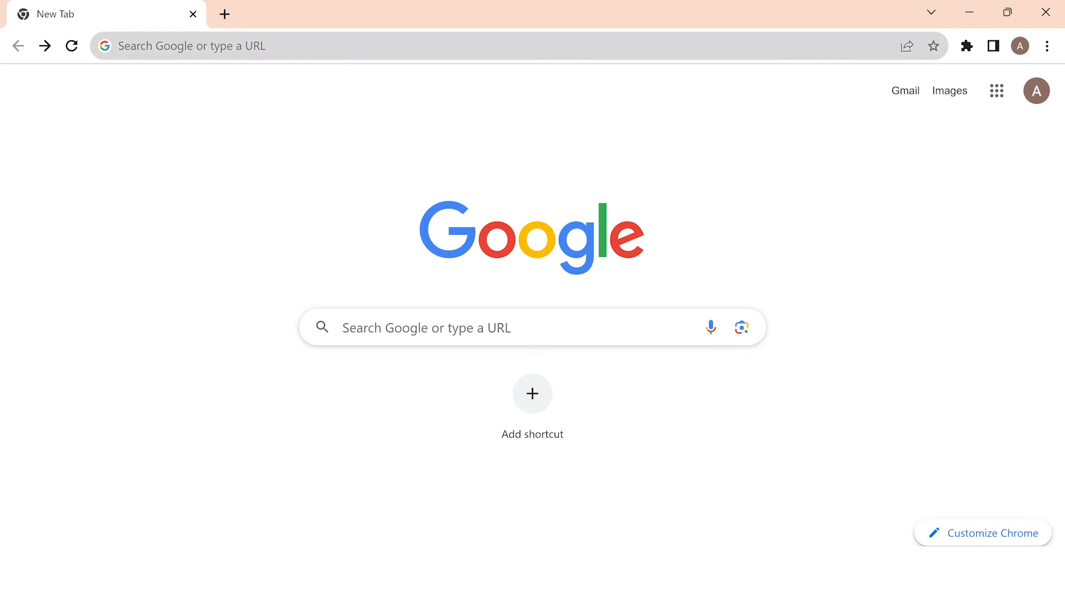
Open tome.app and sign up for a Tome account with the existing Google account.
click(326, 48)
text(tome.app/join-workspace)
key(Return)
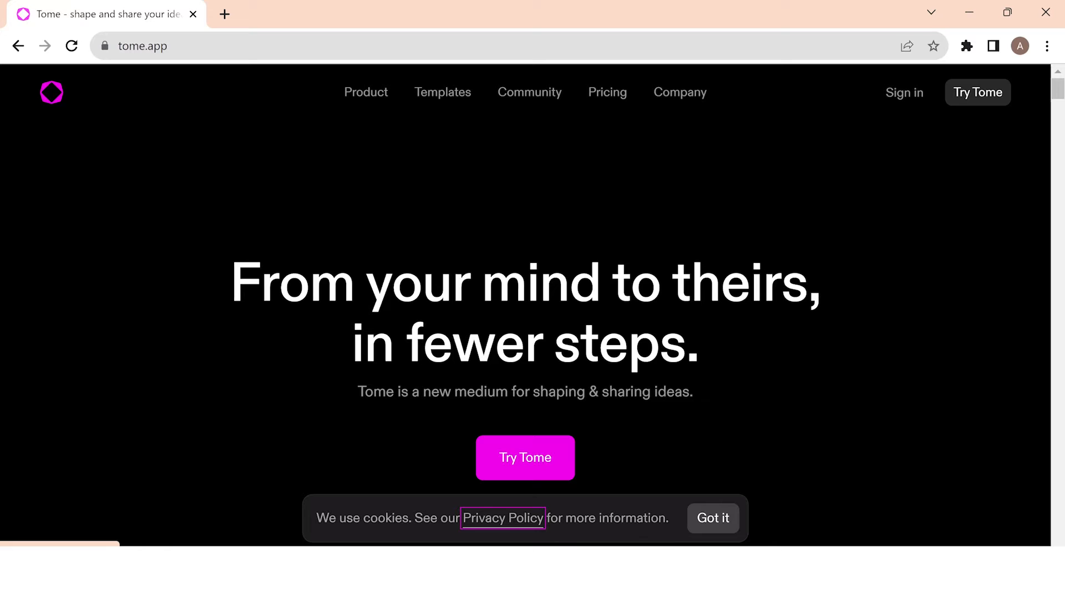
click(521, 459)
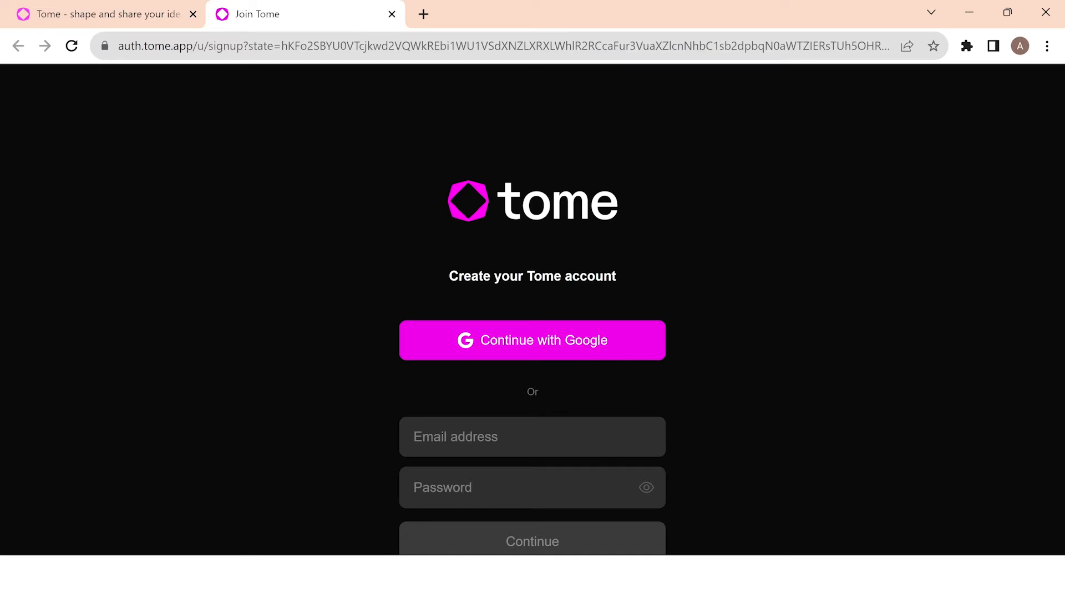
click(574, 356)
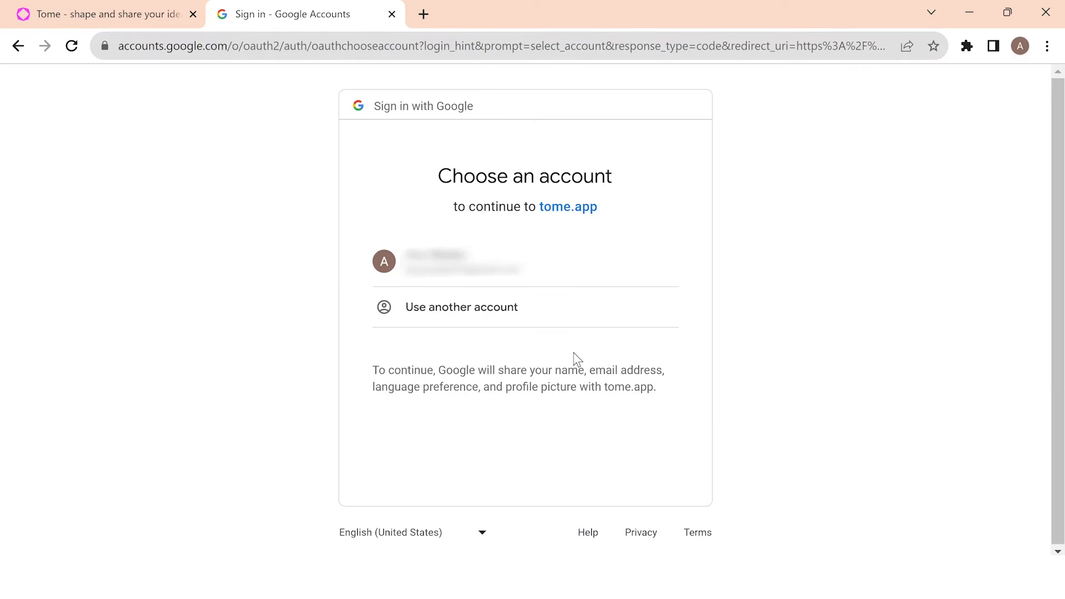
click(517, 280)
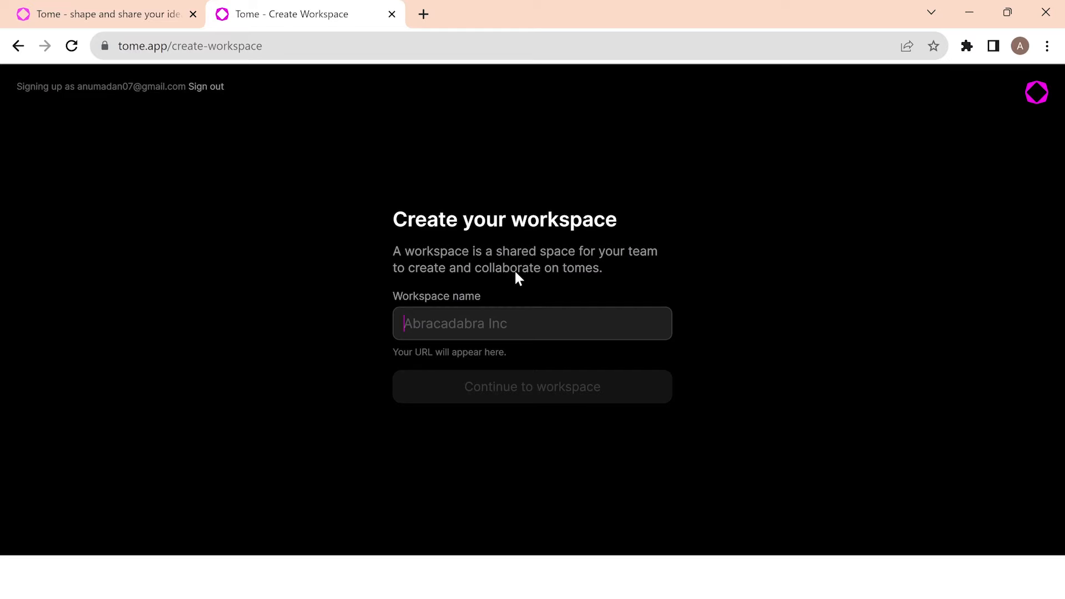
Create a workspace named My space and choose the free Basic plan for it.
text(My space)
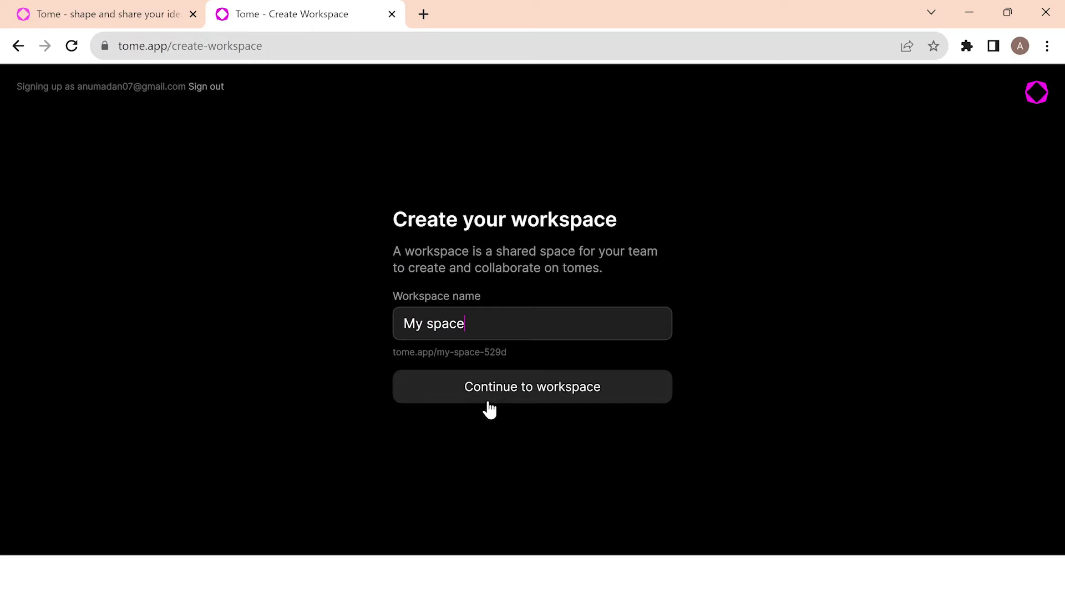
click(506, 401)
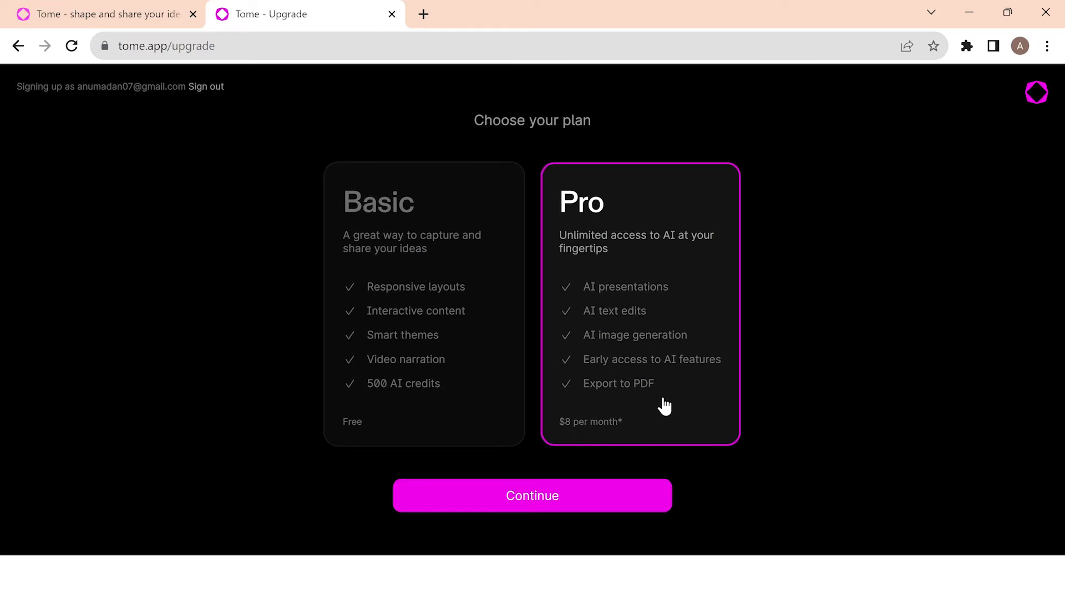
click(377, 362)
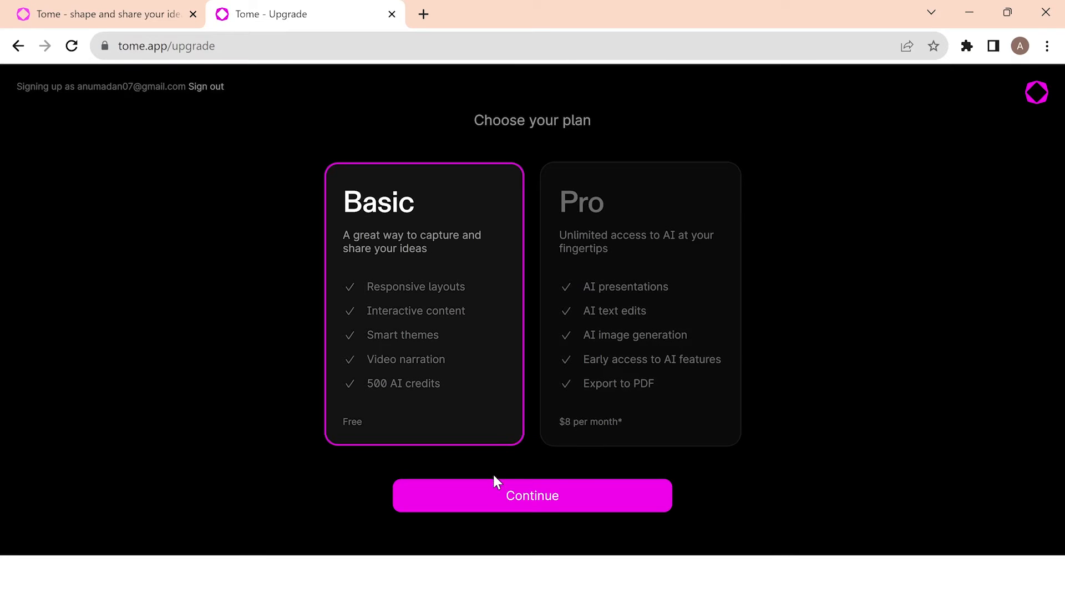
click(495, 497)
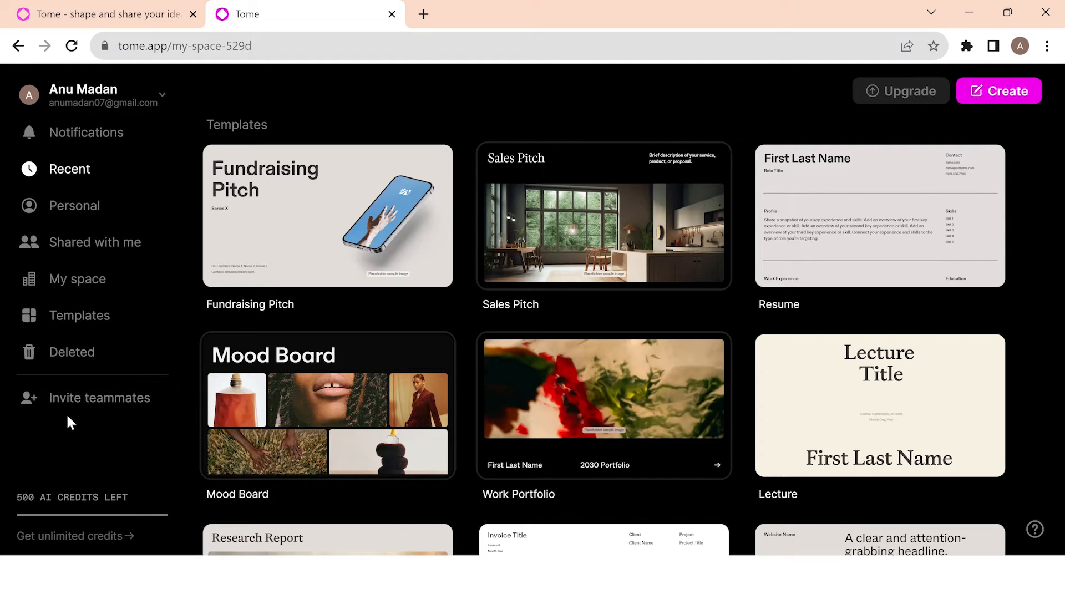
Browse the workspace's template gallery and create a new blank tome.
mouse_move(224, 293)
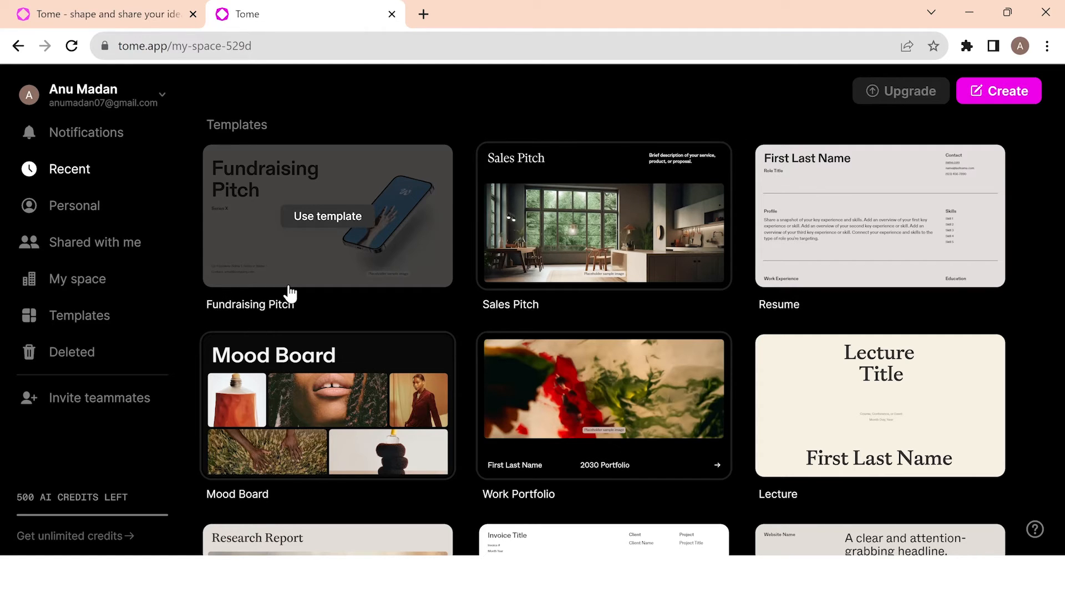
scroll(309, 364, down, 3)
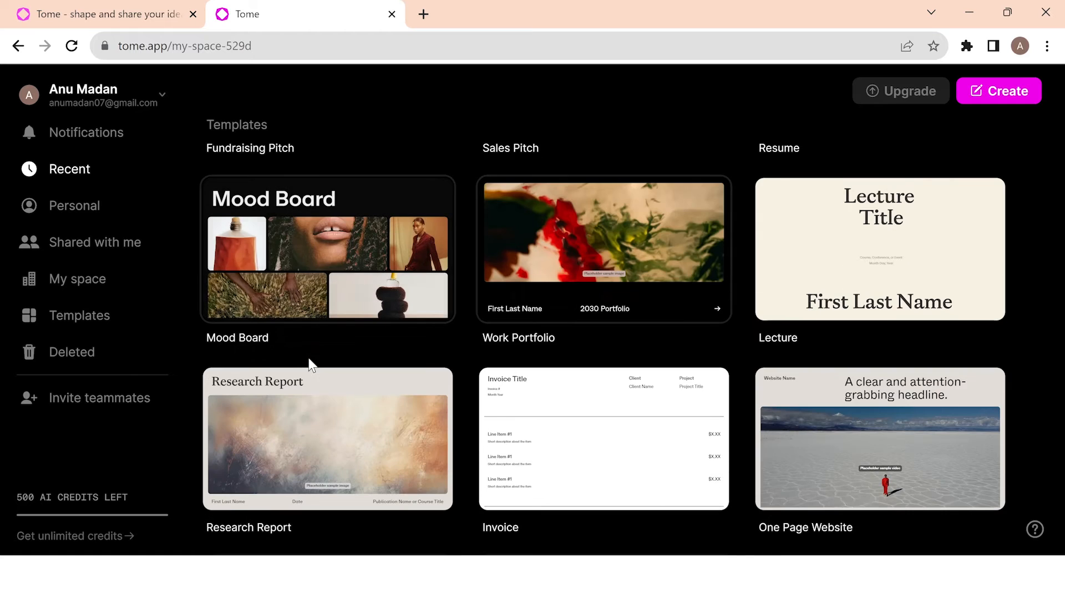
scroll(309, 364, down, 6)
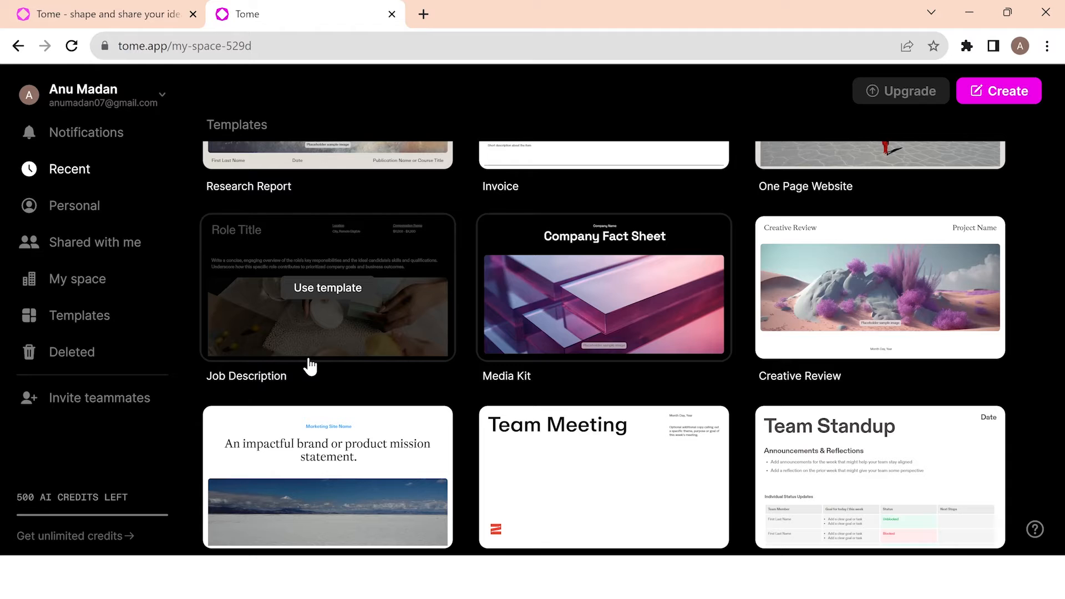
scroll(309, 364, up, 10)
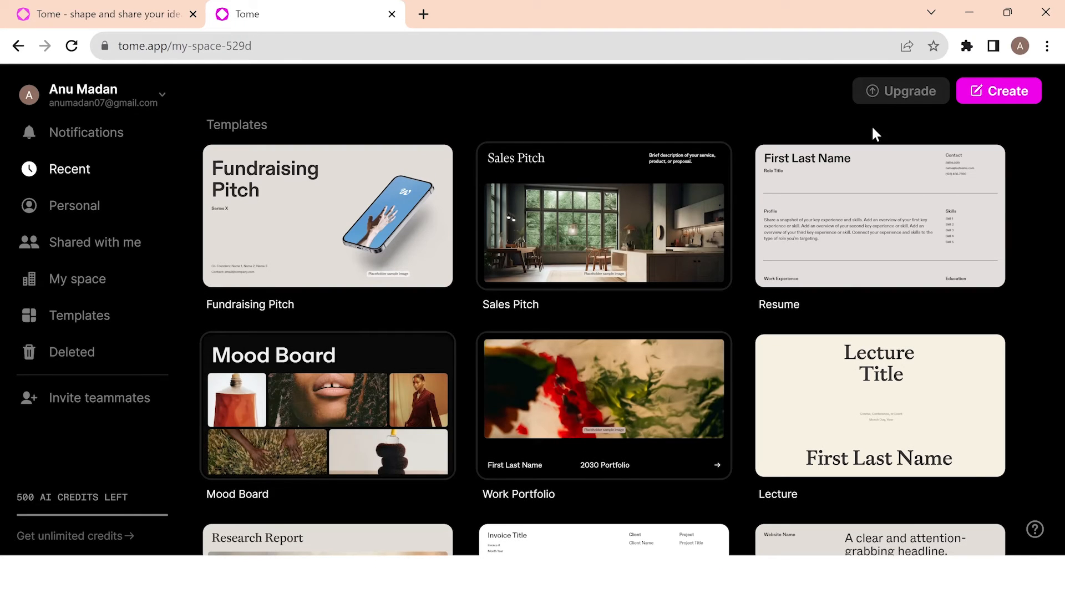
click(1021, 92)
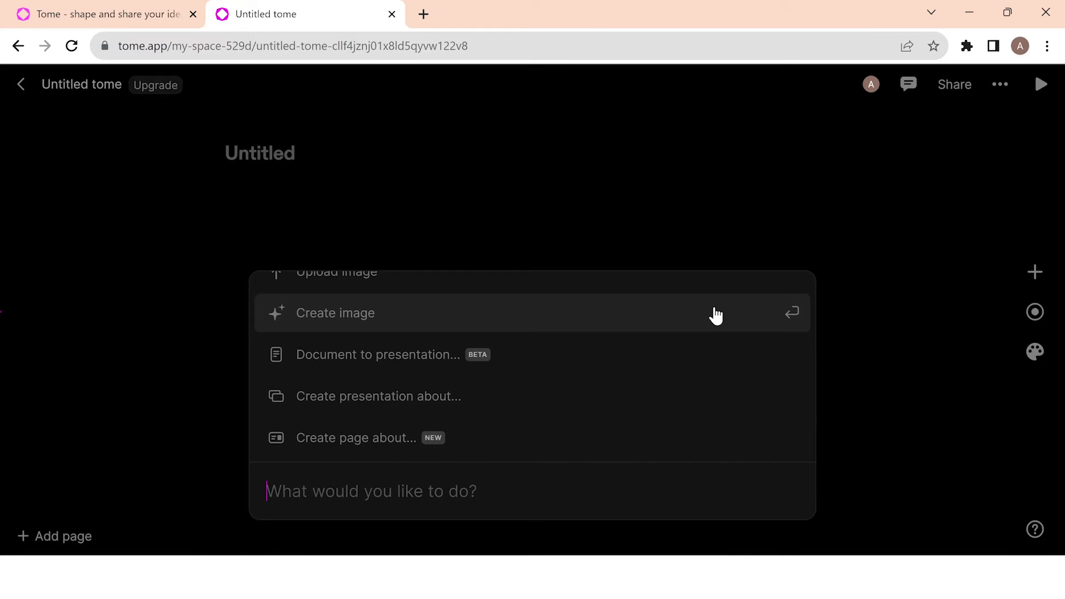
Request a presentation about "A sales pitch for a vacuum cleaner called cleanKIT consisting of its features, what makes it different and where it stands in the market".
scroll(715, 315, up, 2)
scroll(715, 315, up, 3)
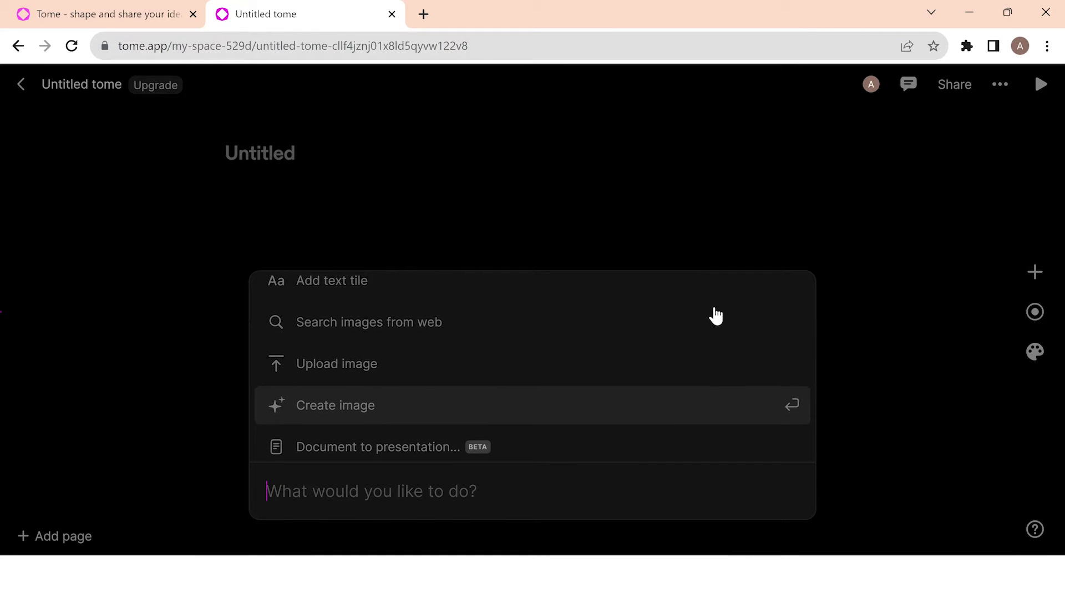
scroll(581, 361, up, 1)
scroll(583, 361, down, 5)
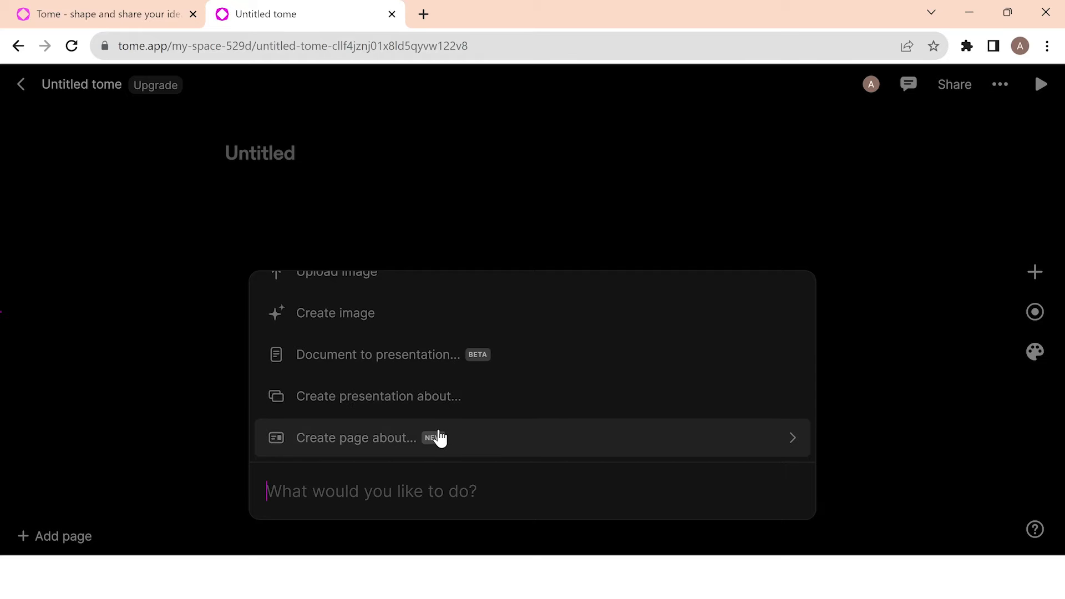
mouse_move(440, 438)
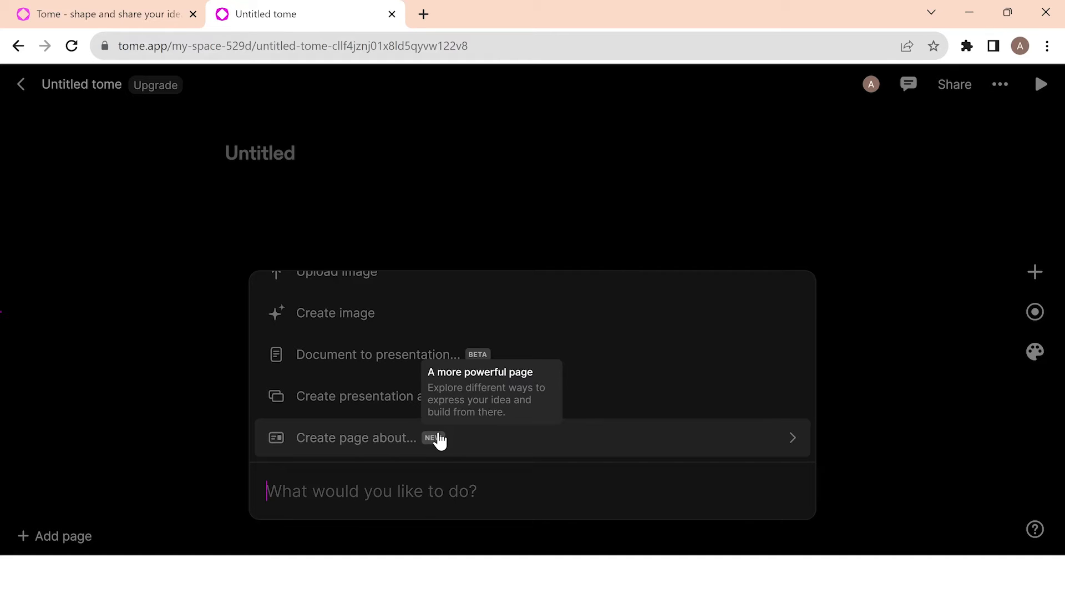
click(406, 419)
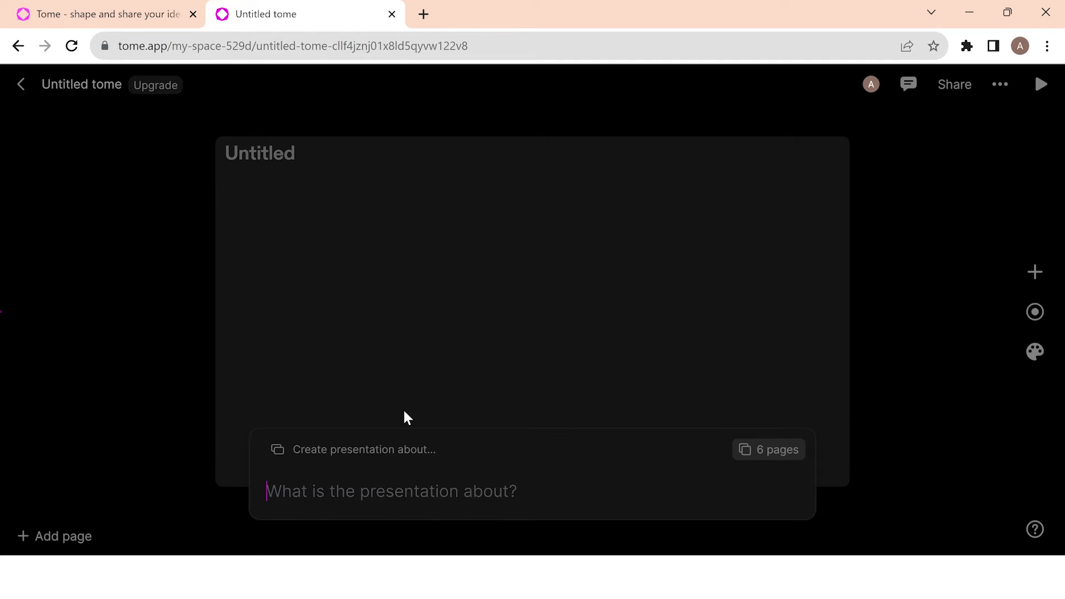
text(A sales pitch for a vacuum cleaner called cleanKIT consisting of its features, what makes it different and where it stands in the market)
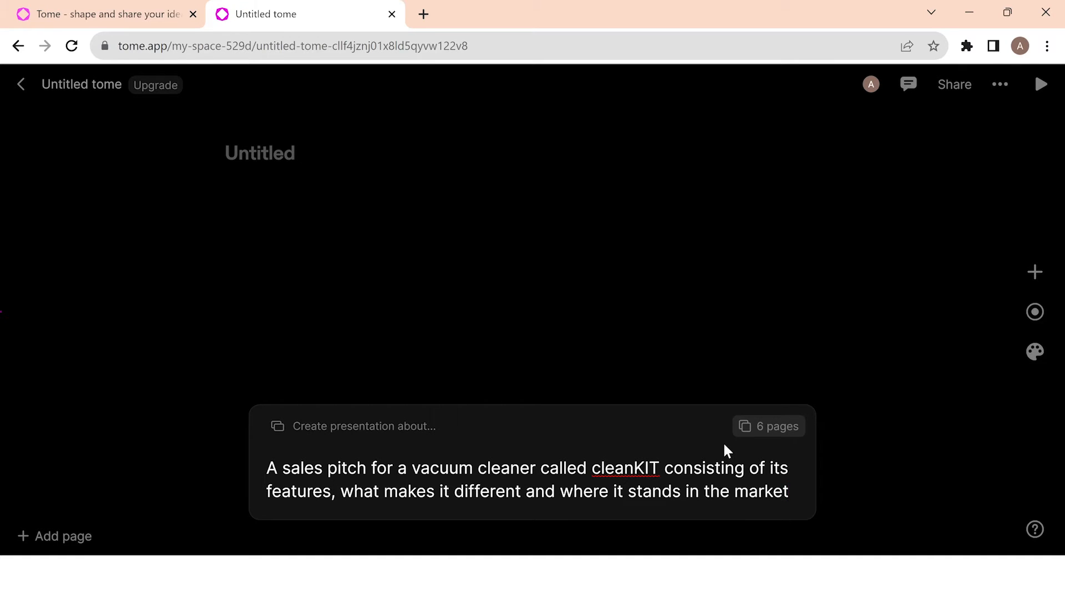
Set the presentation length to 8 pages and generate its outline.
click(764, 435)
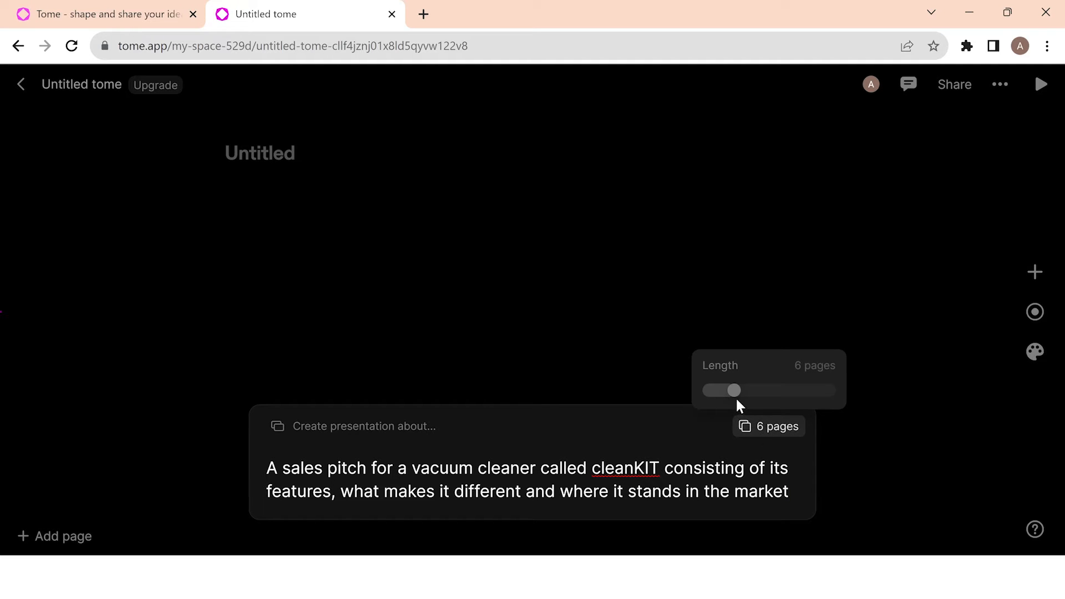
drag(735, 393, 741, 392)
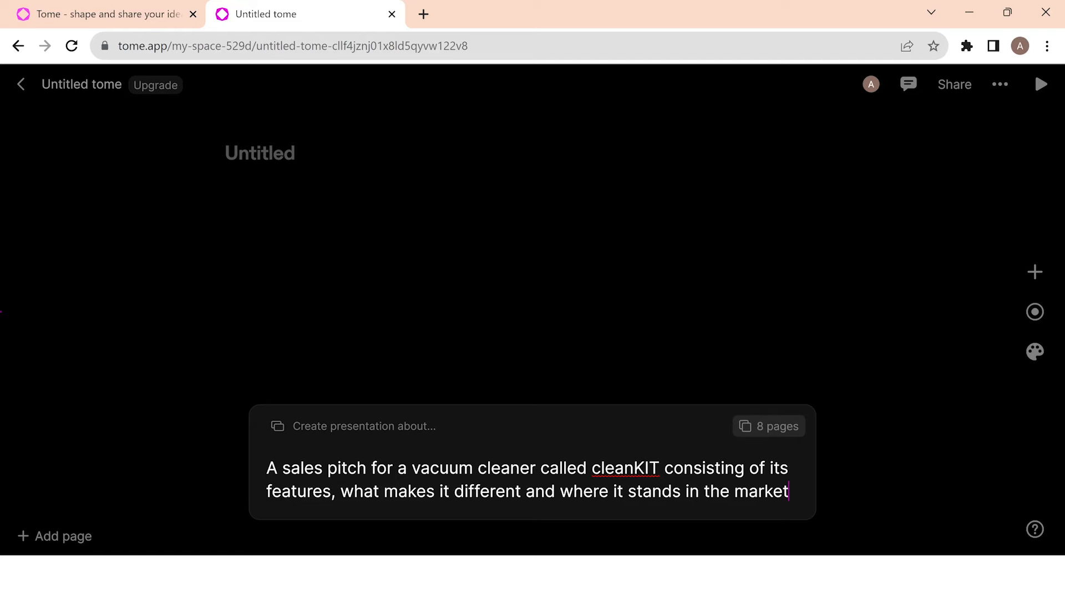
key(Return)
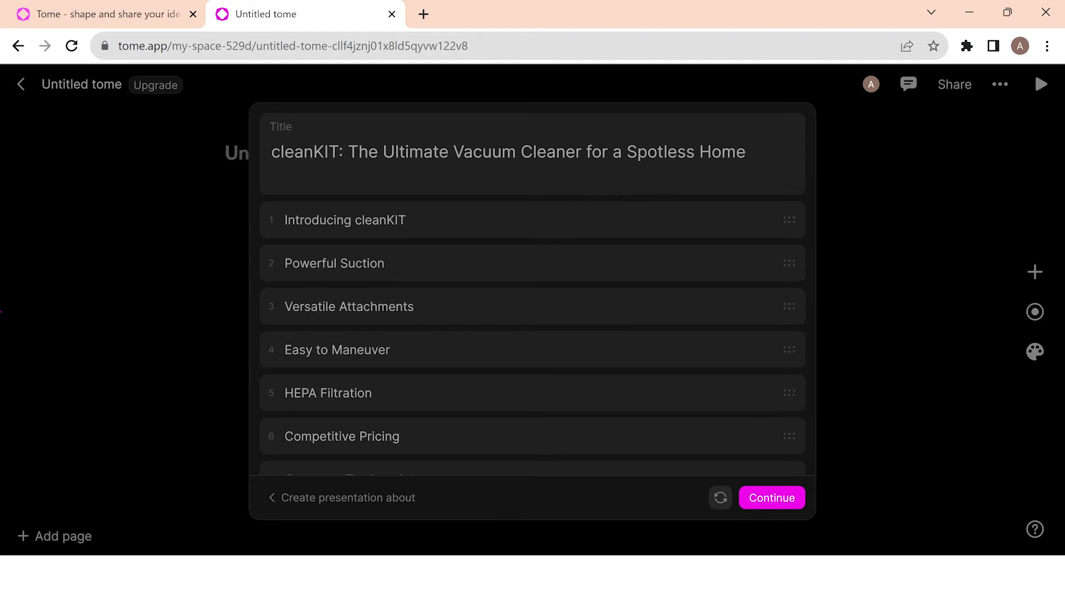
Change the outline's title to "CleanKIT: Vacuuming made easy" and generate the presentation from the outline.
scroll(484, 238, down, 2)
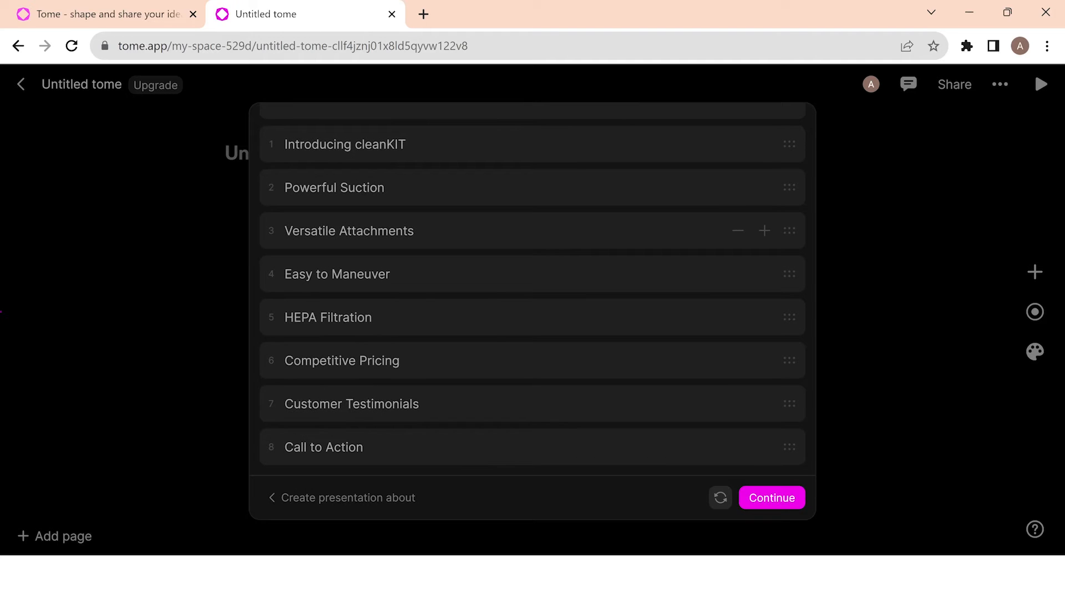
scroll(485, 237, up, 2)
key(BackSpace)
text(C)
key(ctrl+BackSpace)
key(ctrl+BackSpace)
key(ctrl+BackSpace)
key(ctrl+BackSpace)
key(ctrl+BackSpace)
key(ctrl+BackSpace)
key(ctrl+BackSpace)
key(ctrl+BackSpace)
text(Vacuuming made easy)
key(Home)
key(Delete)
text(C)
scroll(457, 302, down, 2)
scroll(458, 304, up, 2)
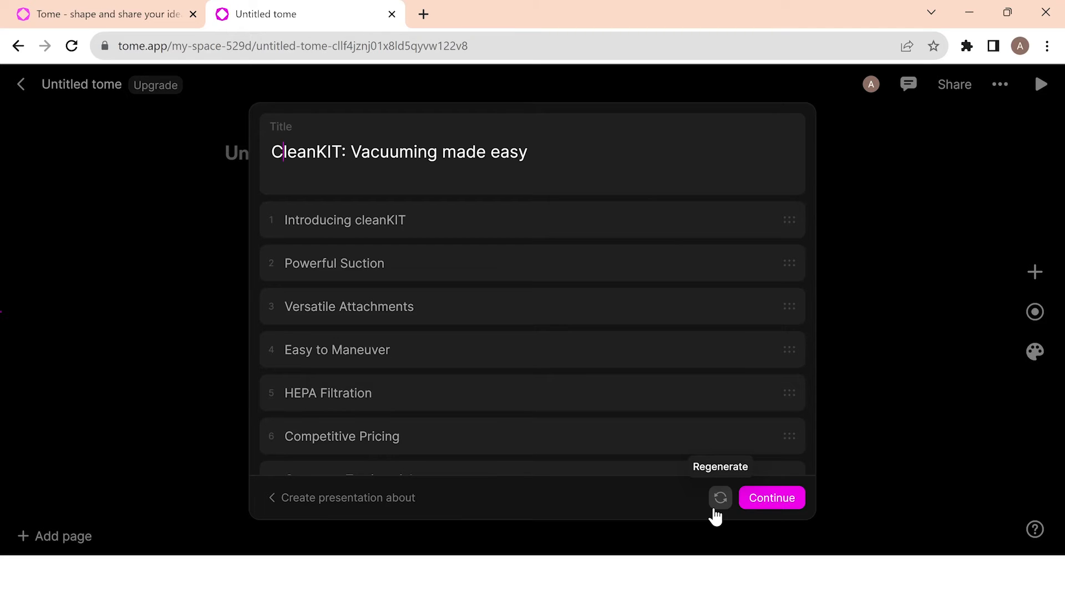
click(753, 498)
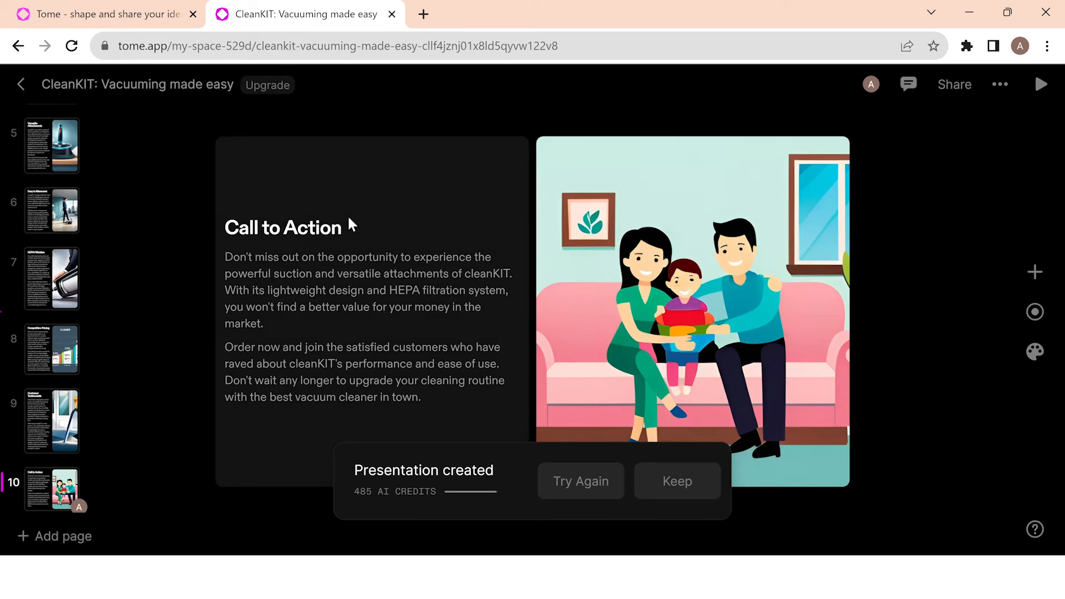
Review the first pages of the generated presentation and the tile types that can be added to its title page.
scroll(39, 145, up, 4)
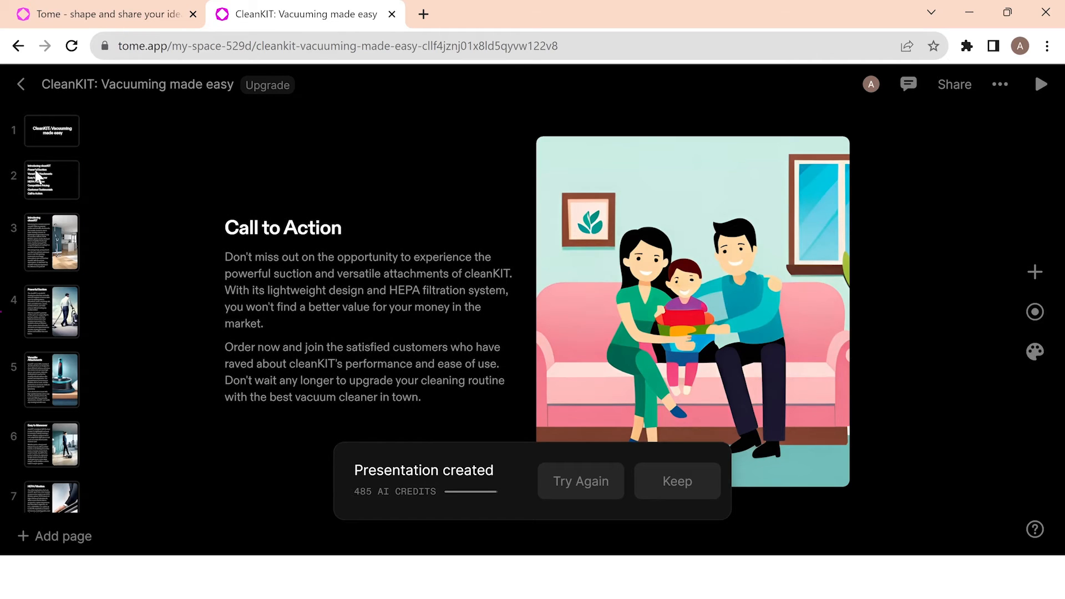
click(35, 169)
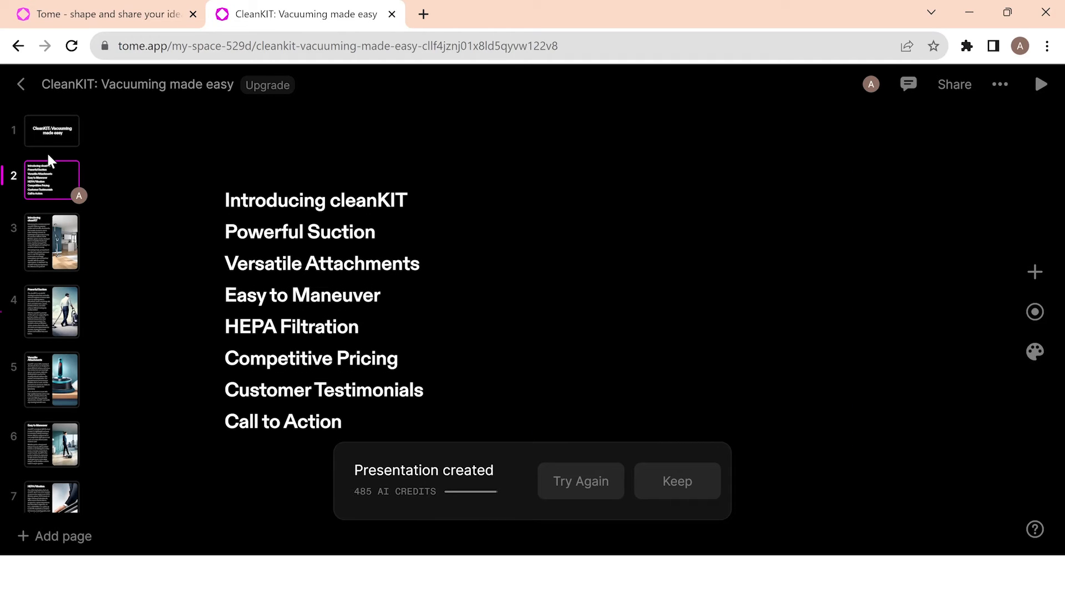
key(Up)
key(Down)
key(Down)
key(Up)
key(Up)
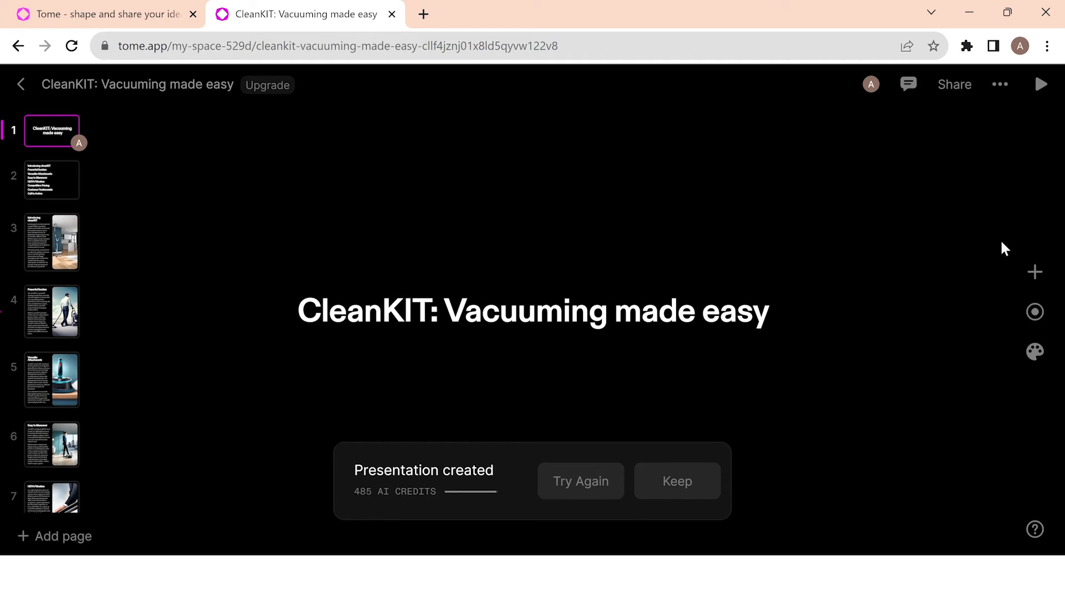
click(1033, 272)
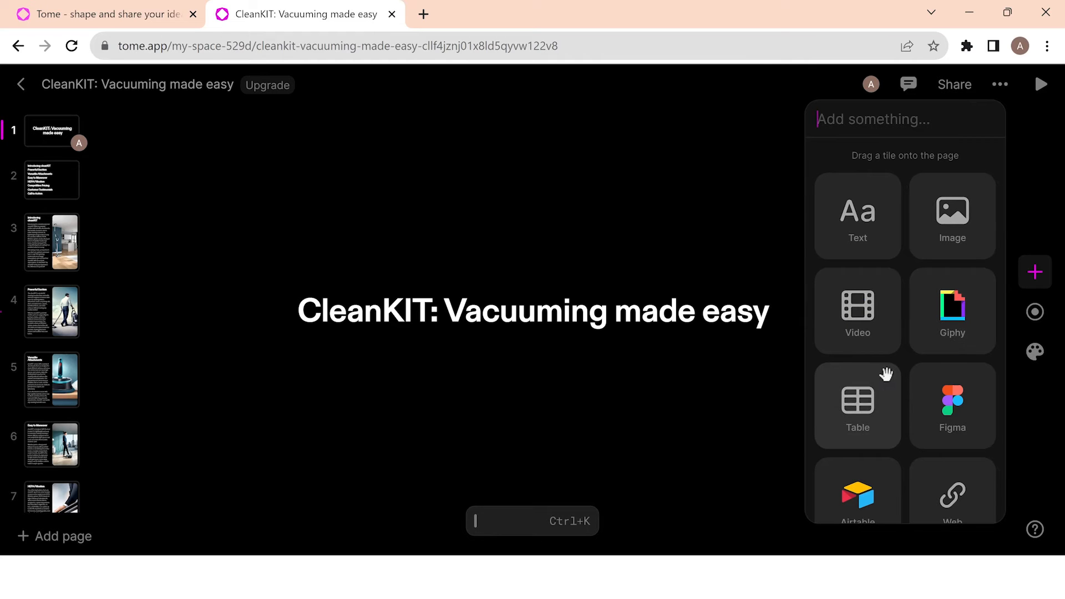
scroll(863, 395, down, 2)
scroll(863, 392, down, 2)
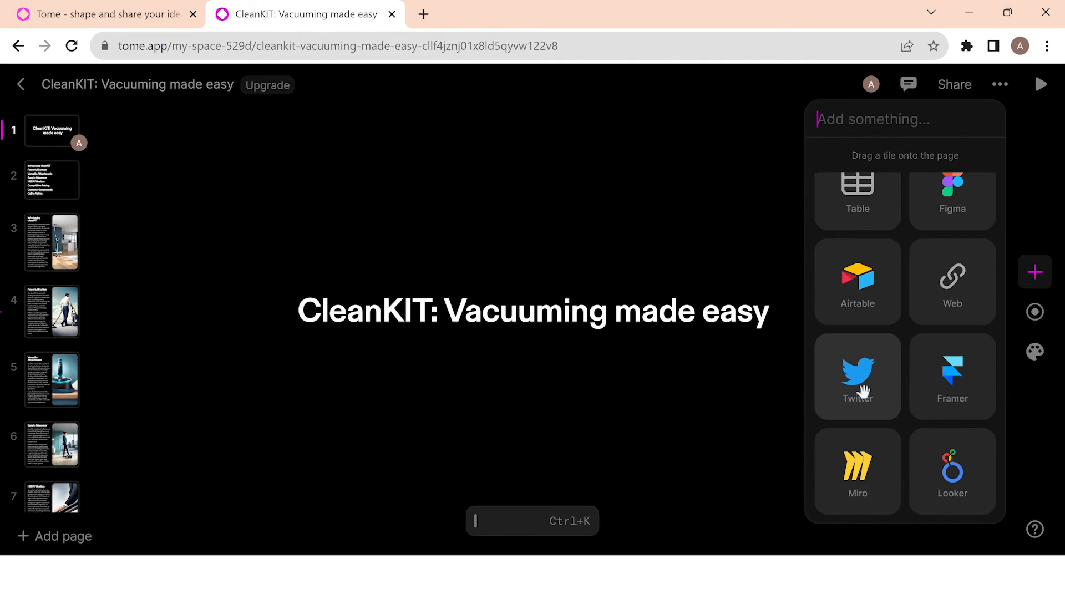
scroll(863, 392, up, 5)
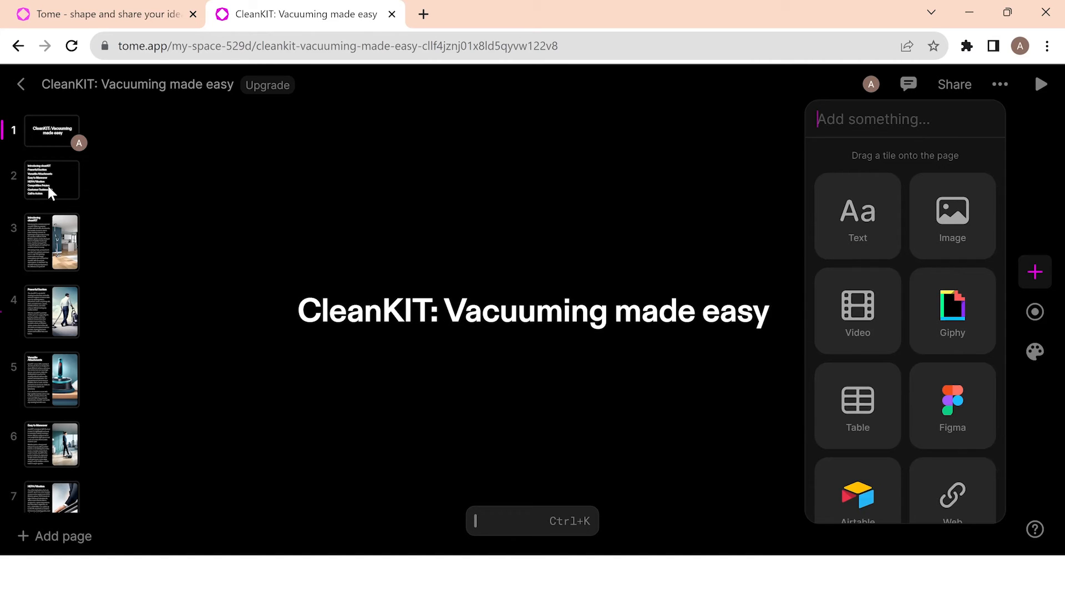
Add an image tile to page 2 and generate pictures from the prompt "A 2D vector representation for table of contents".
click(48, 186)
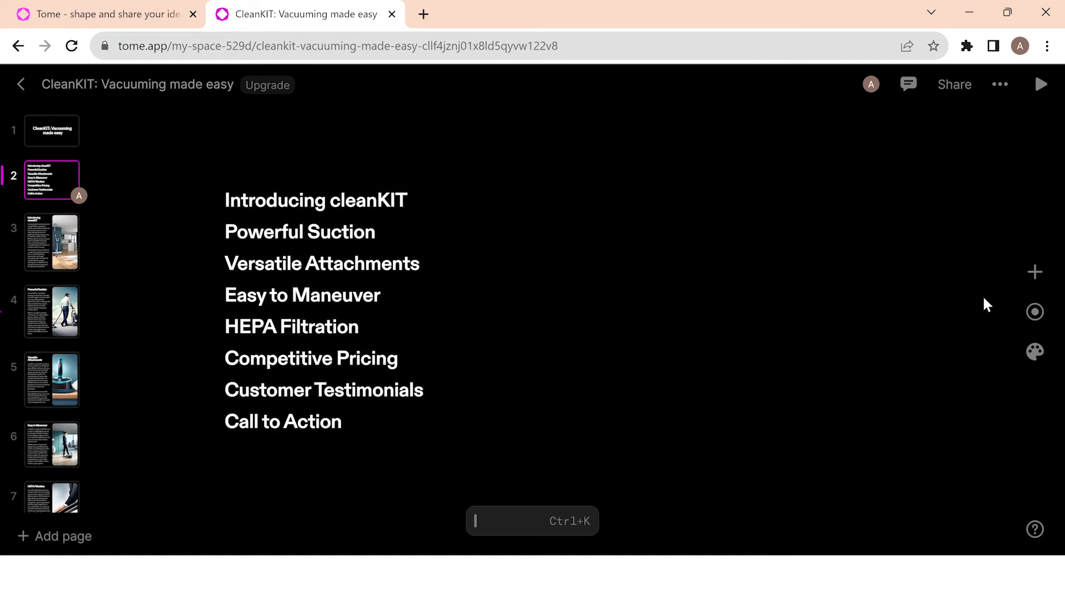
click(1034, 273)
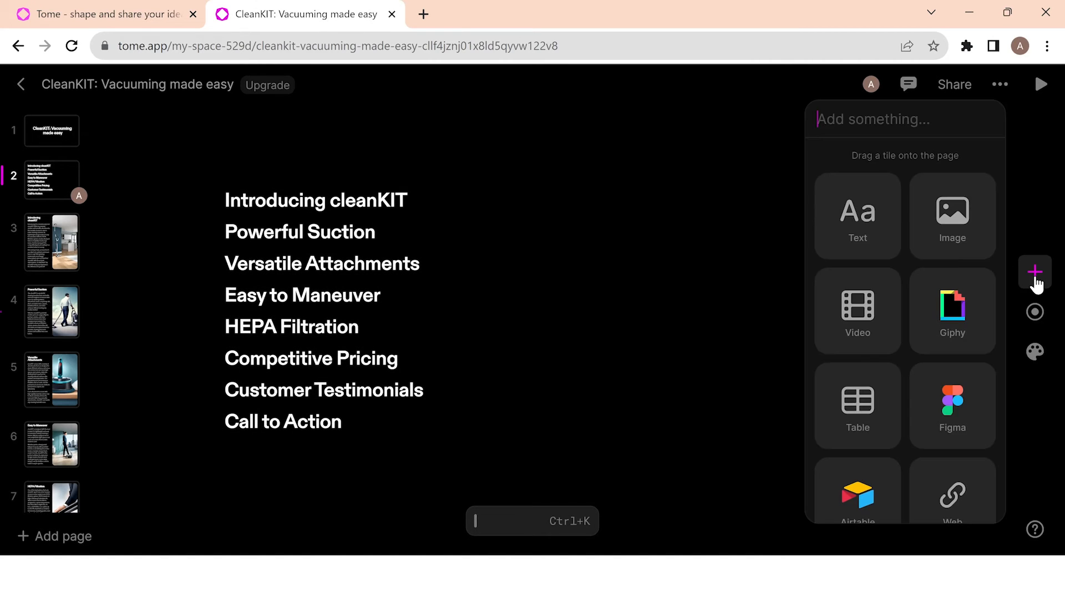
click(964, 240)
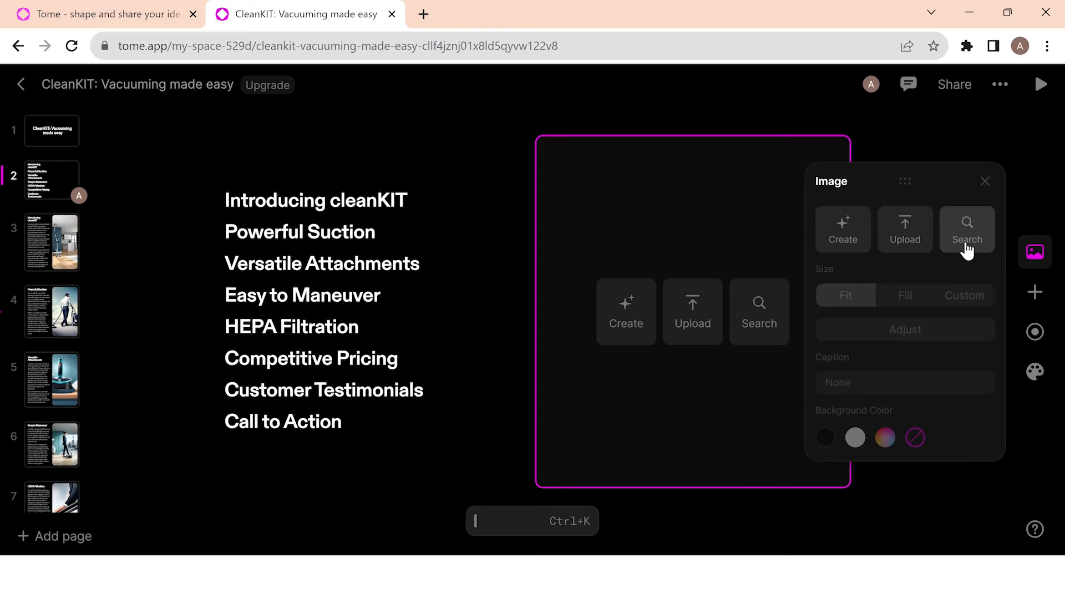
click(615, 313)
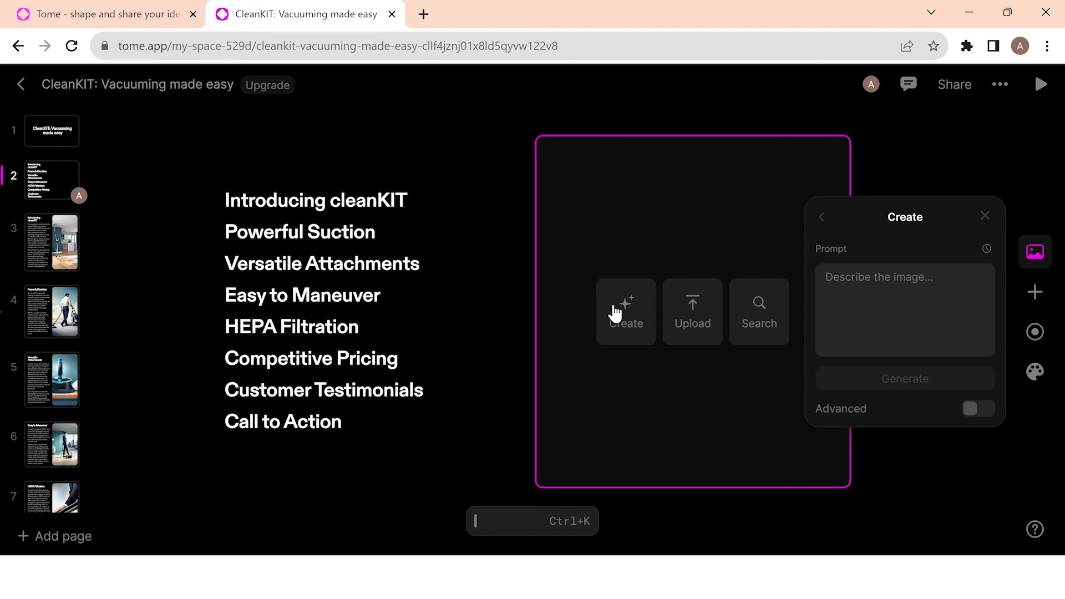
text(A 2D vector re)
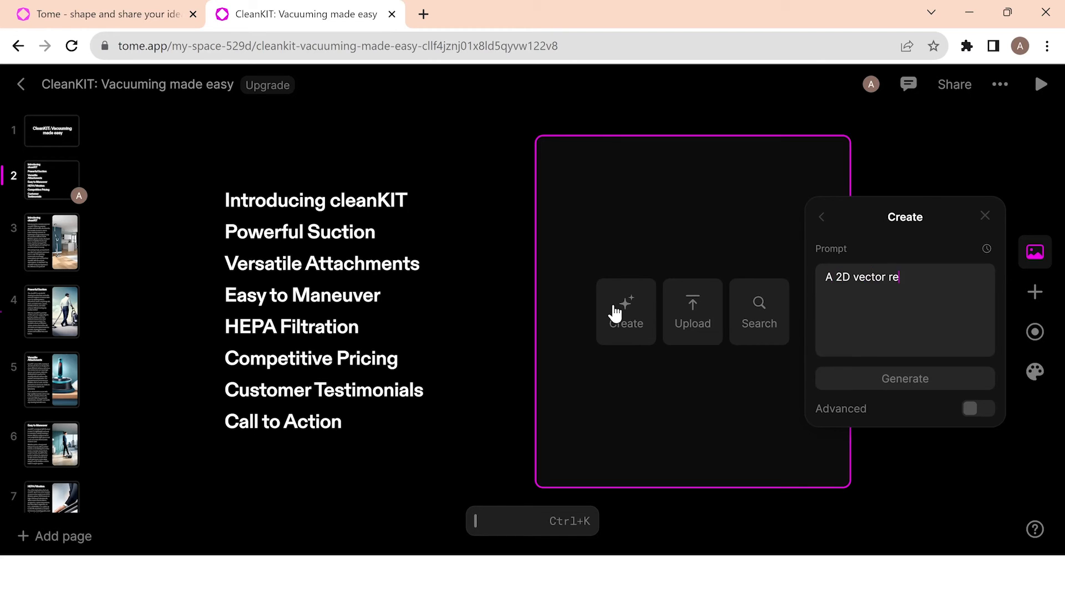
text(presentation for table of contents)
click(844, 381)
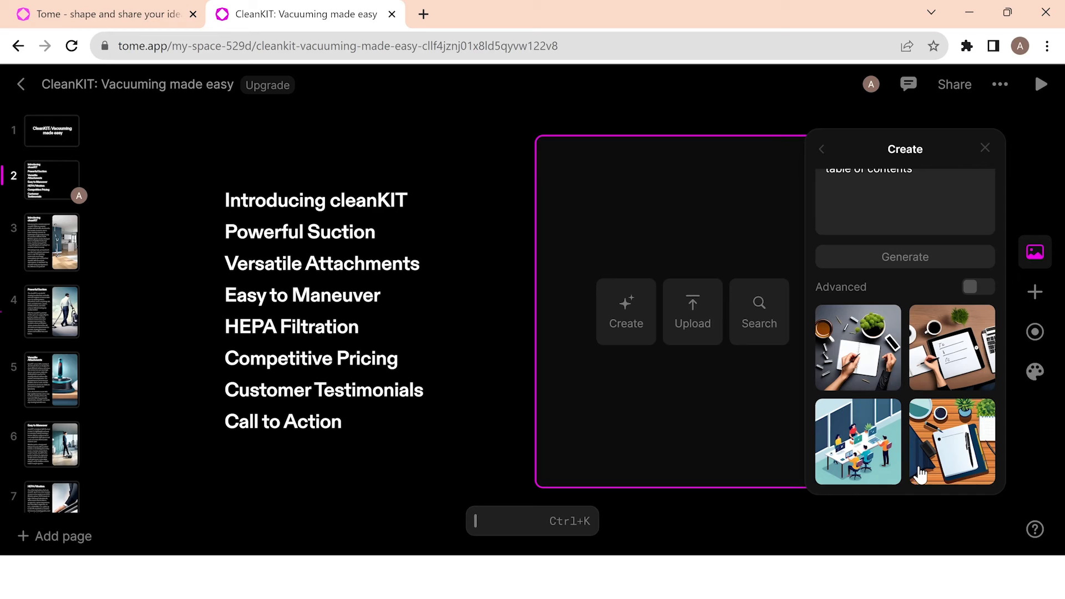
Enable the advanced image options, set the dimension to Portrait 4:5, and generate the pictures again.
click(978, 287)
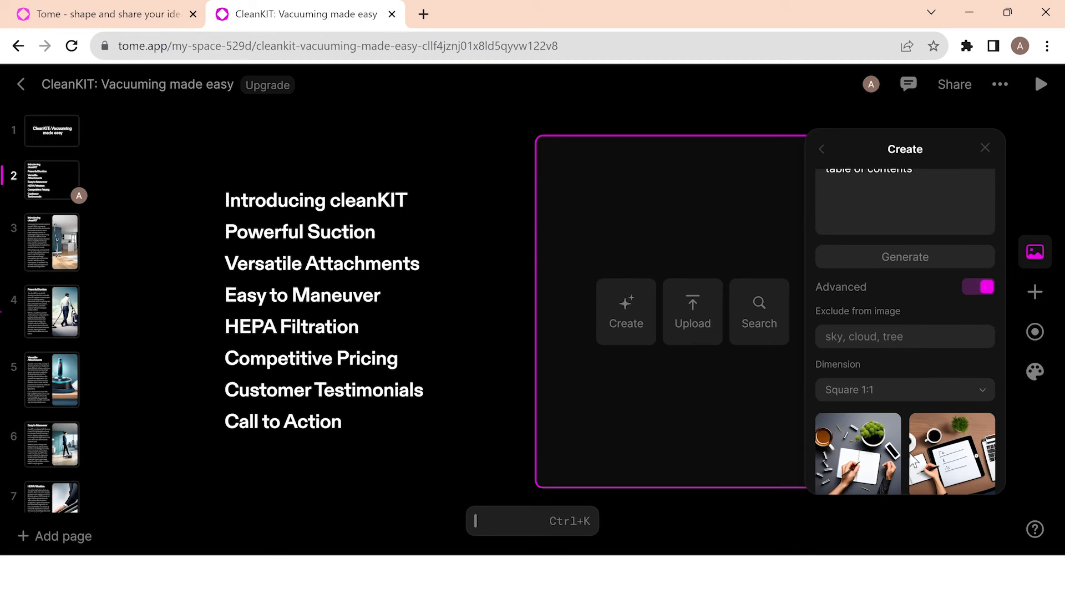
scroll(912, 460, down, 2)
click(904, 285)
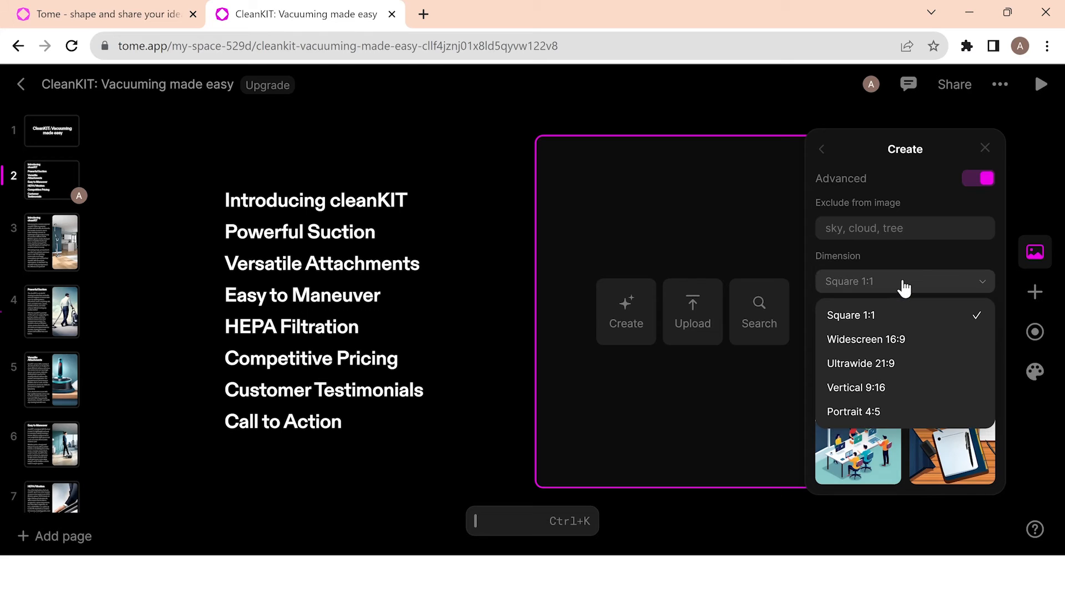
click(867, 411)
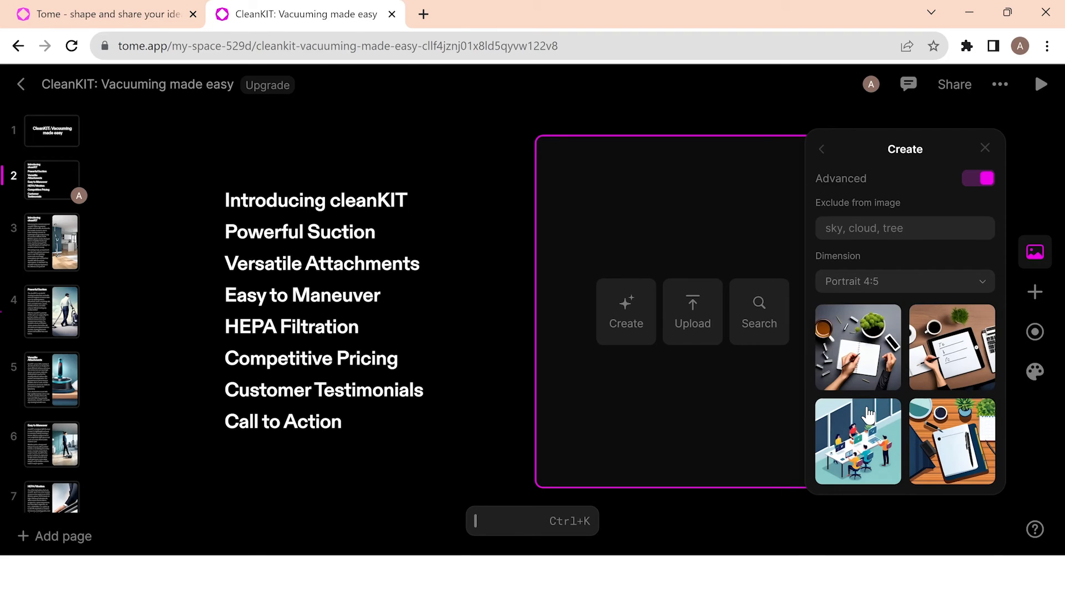
scroll(948, 230, up, 2)
click(925, 247)
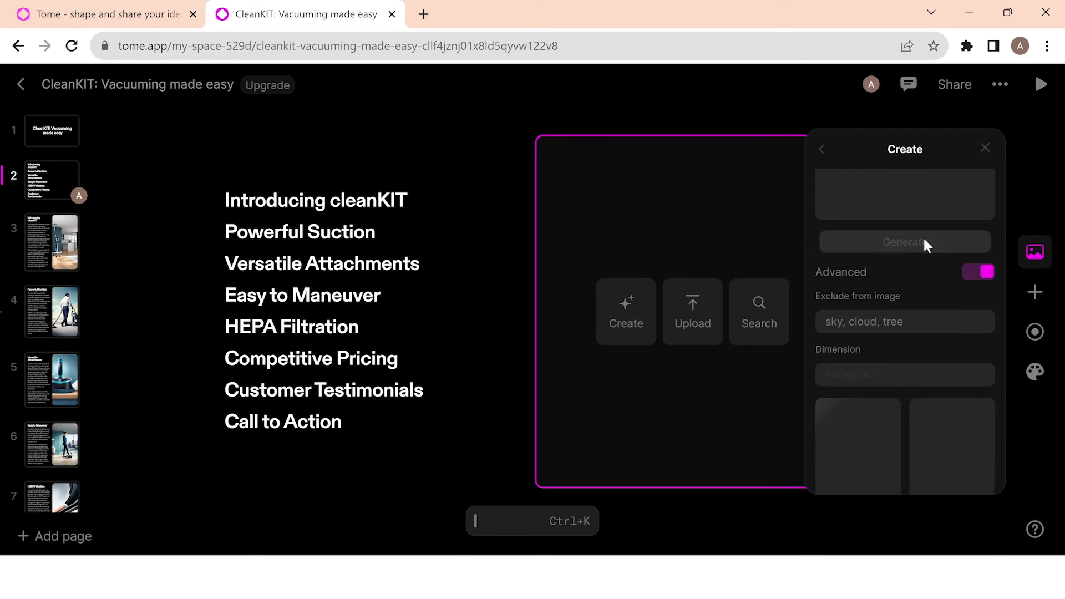
scroll(898, 333, down, 2)
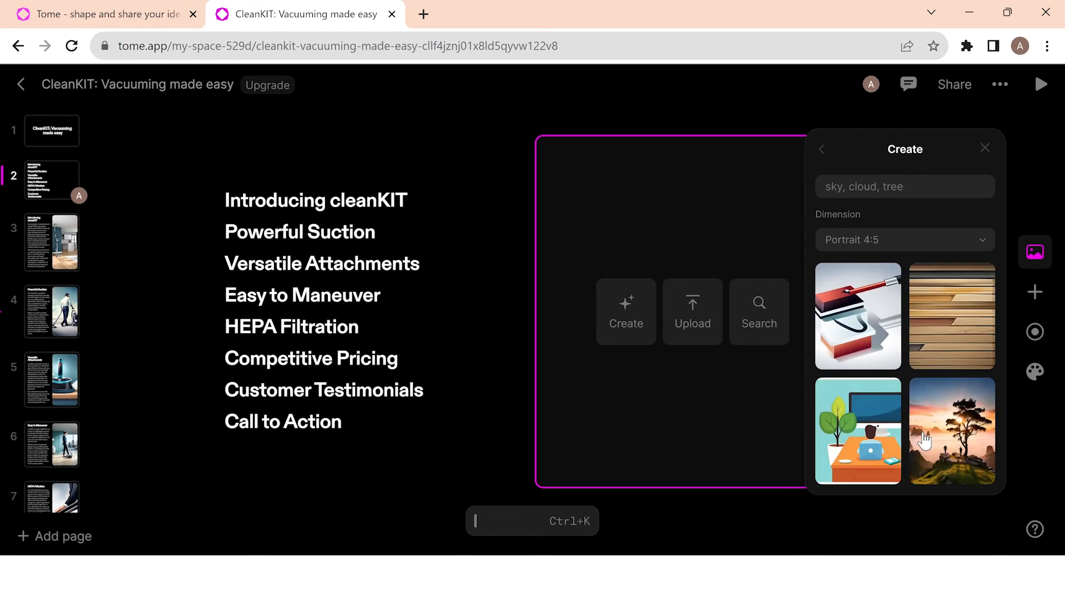
Place the generated picture of stacked red and white blocks with a pen in page 2's image tile.
click(855, 318)
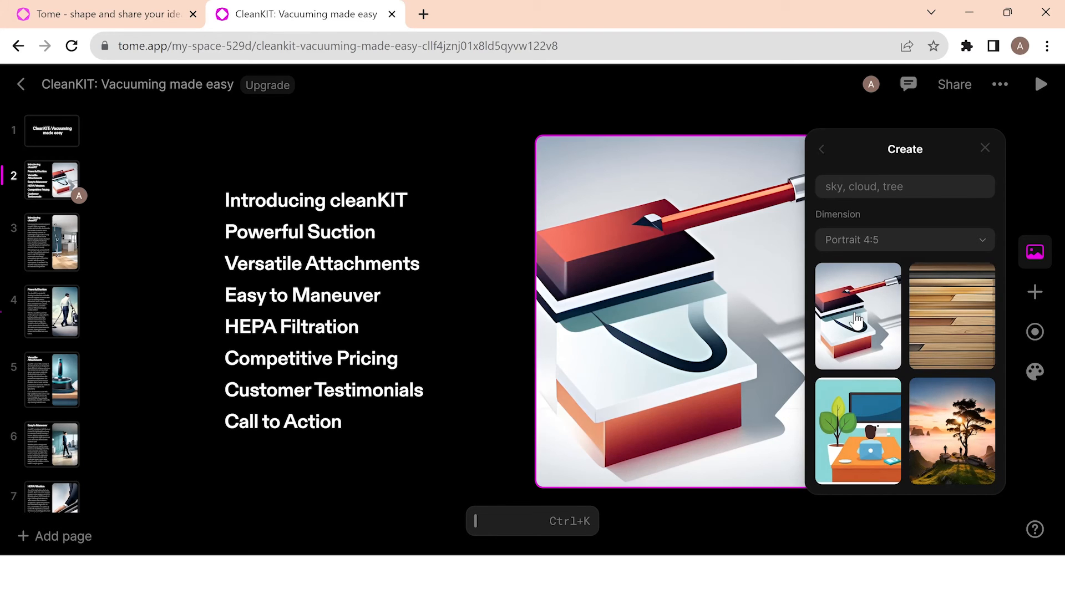
scroll(871, 261, up, 4)
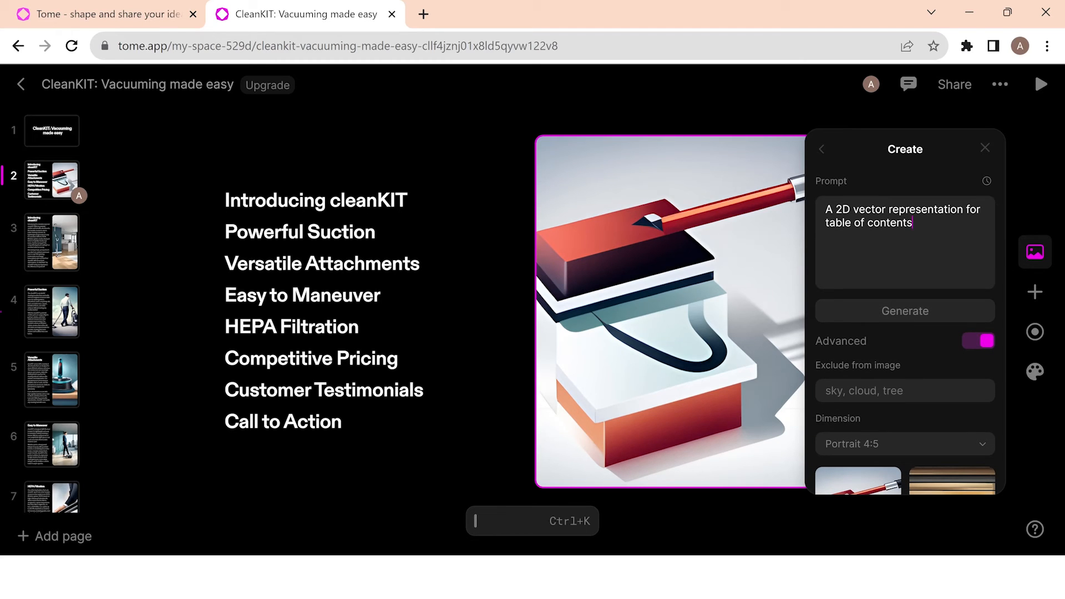
click(703, 257)
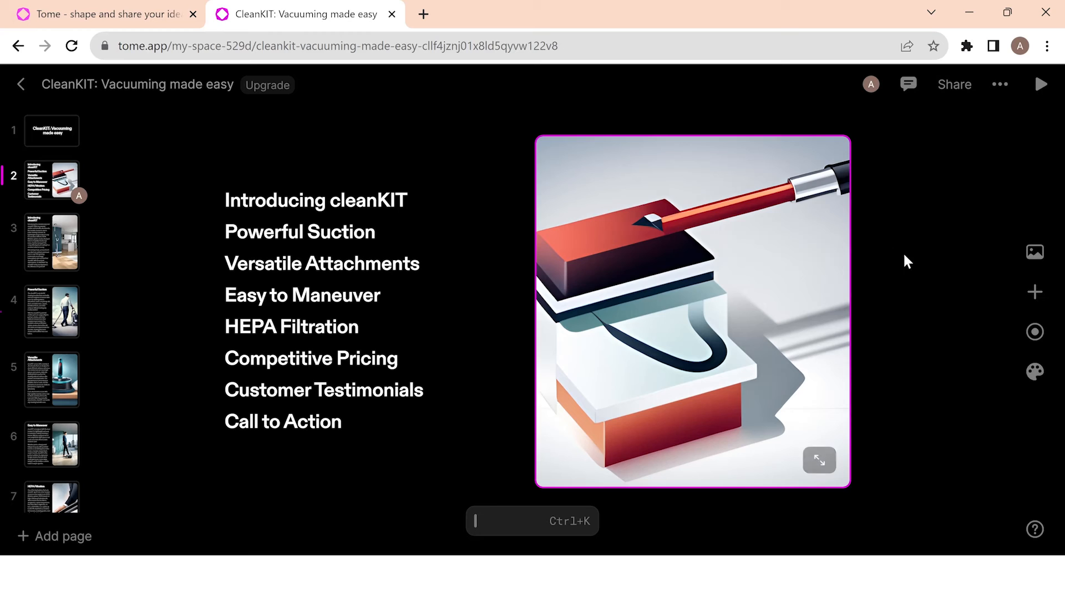
Add the caption "Table of contents" at the top of page 2's image.
click(1025, 270)
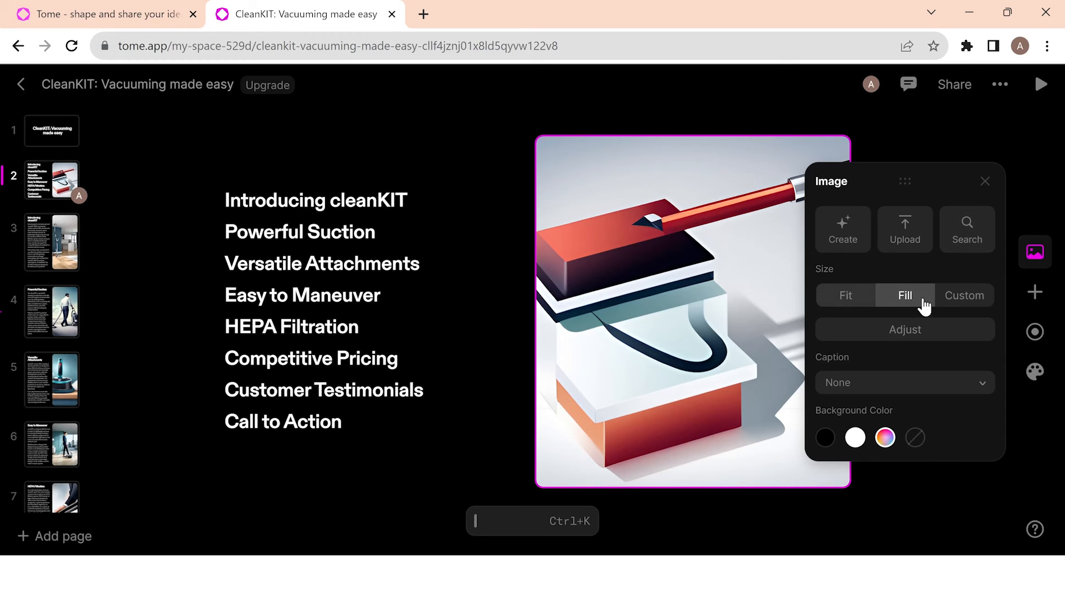
click(887, 382)
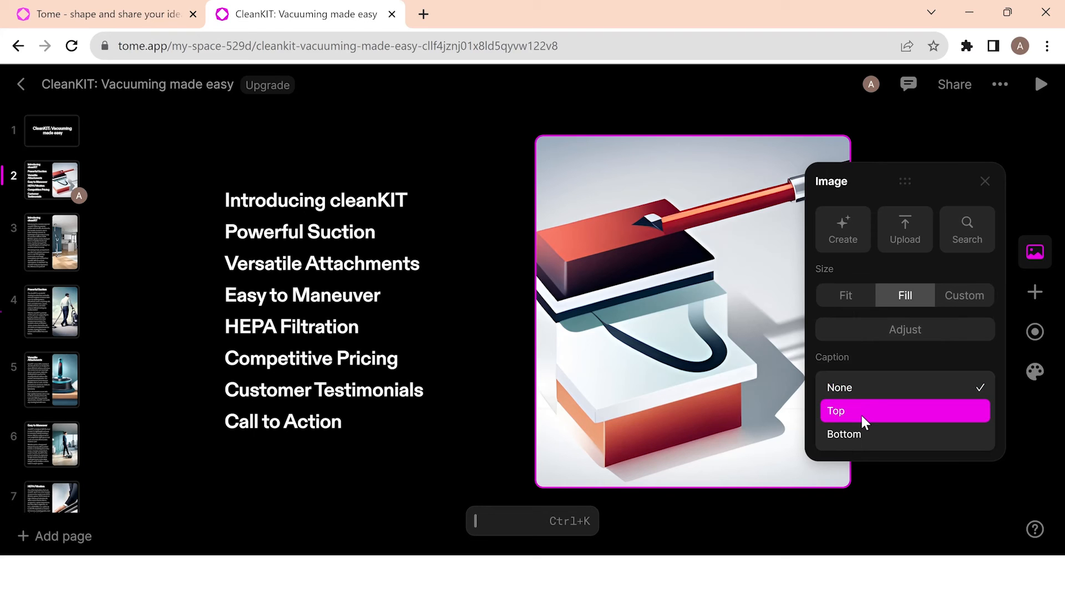
click(856, 436)
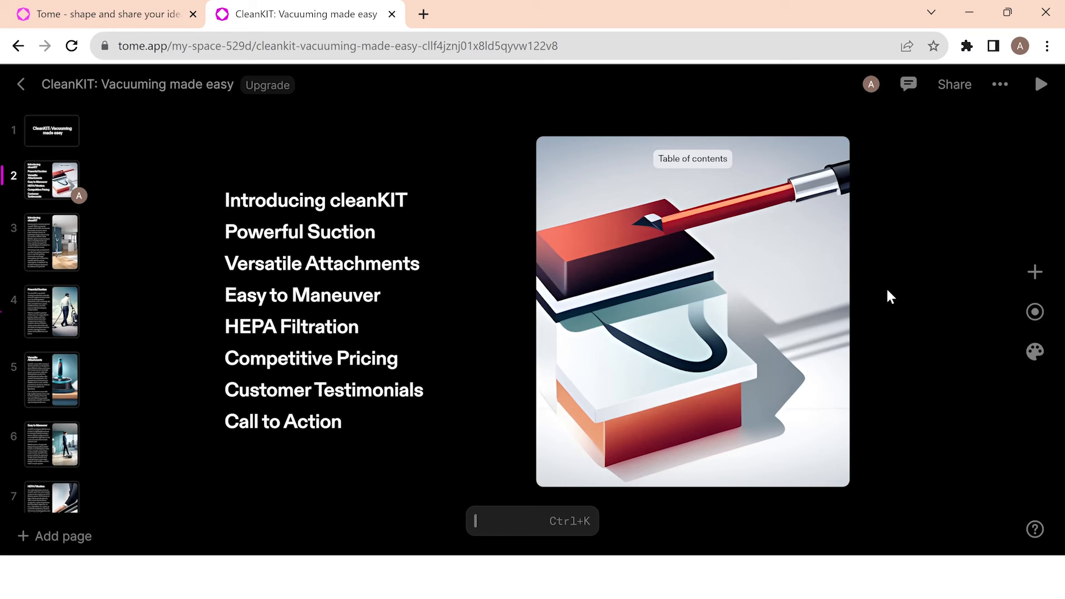
Check the camera and microphone options for recording on the page.
click(1035, 311)
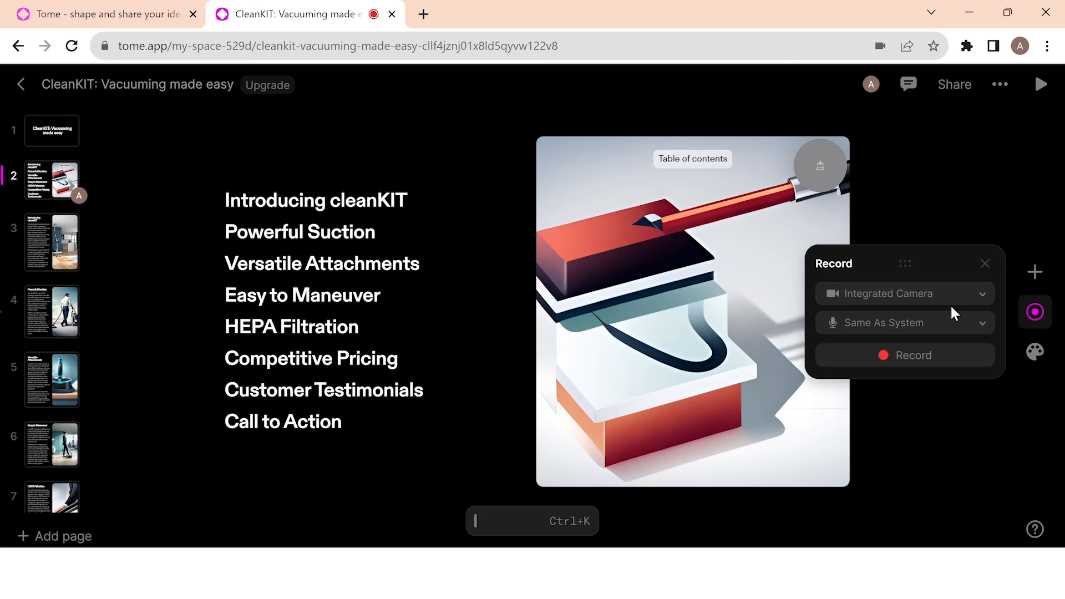
click(978, 423)
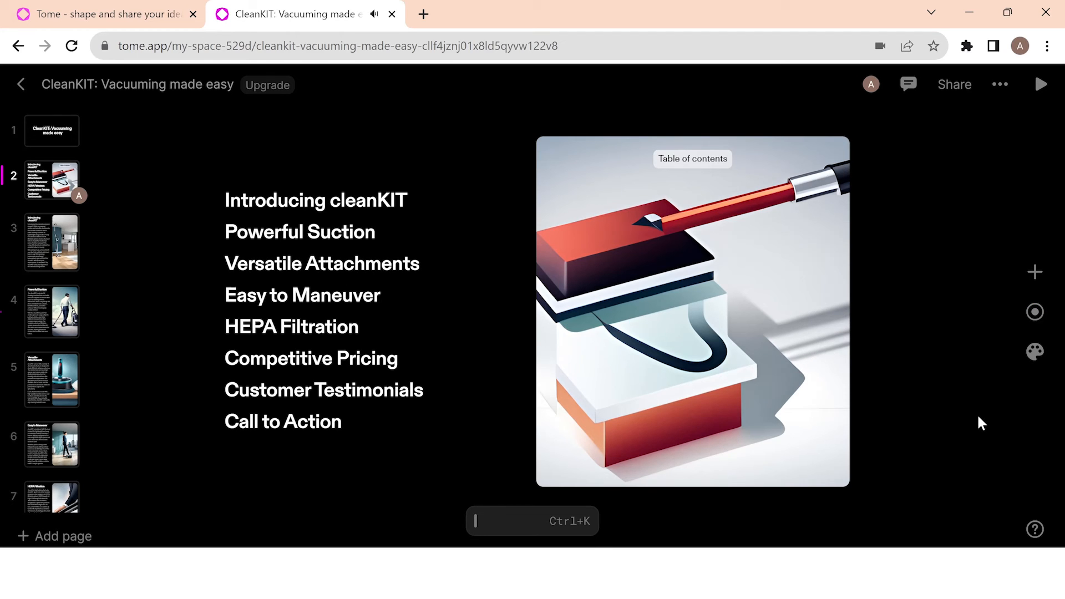
Change the theme of the whole presentation to Light.
click(1035, 355)
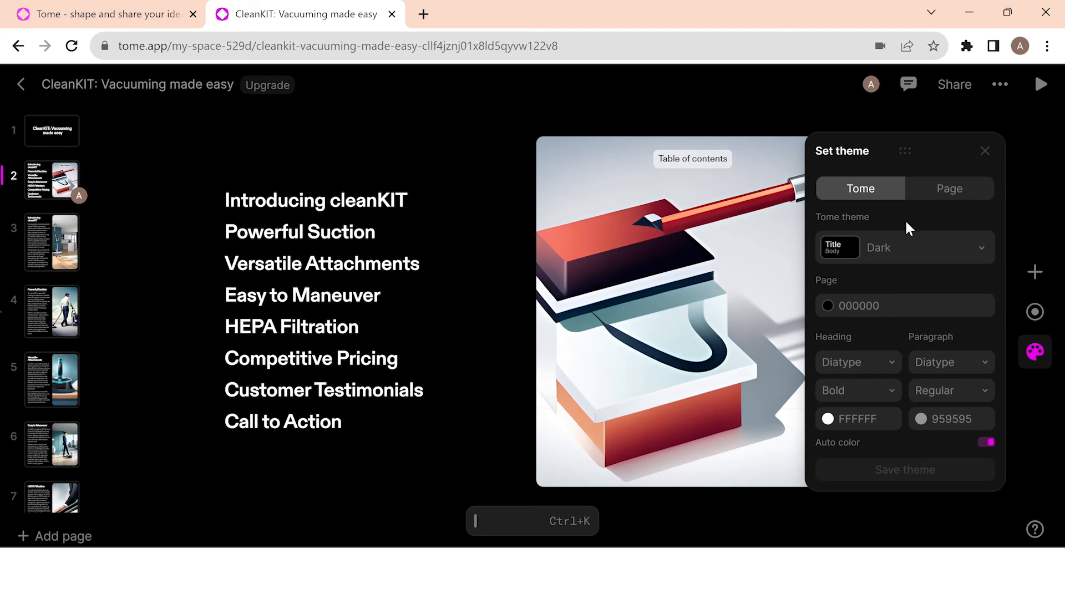
click(886, 251)
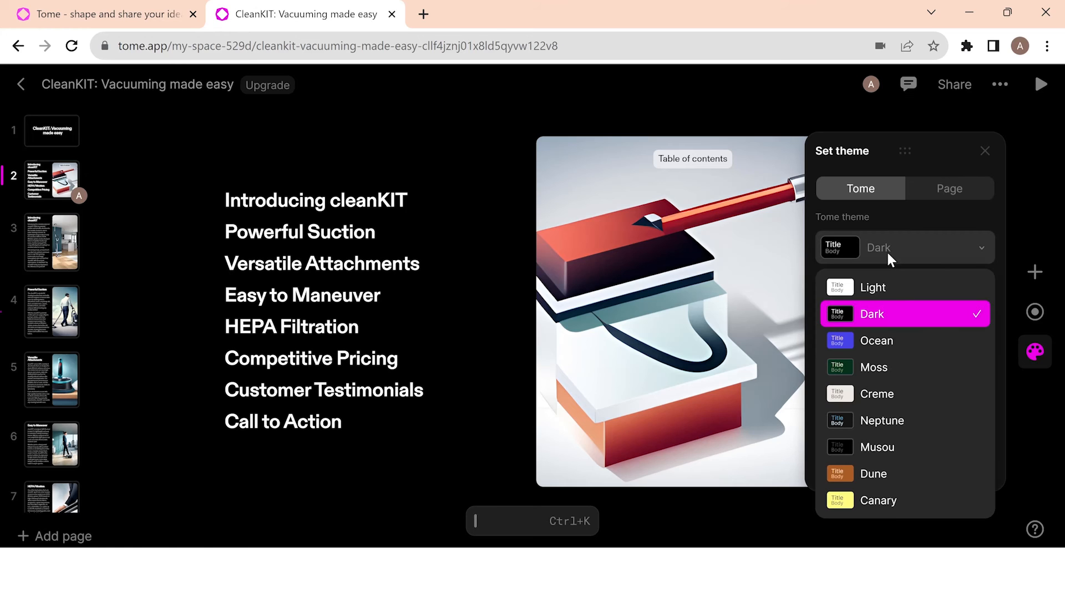
click(870, 288)
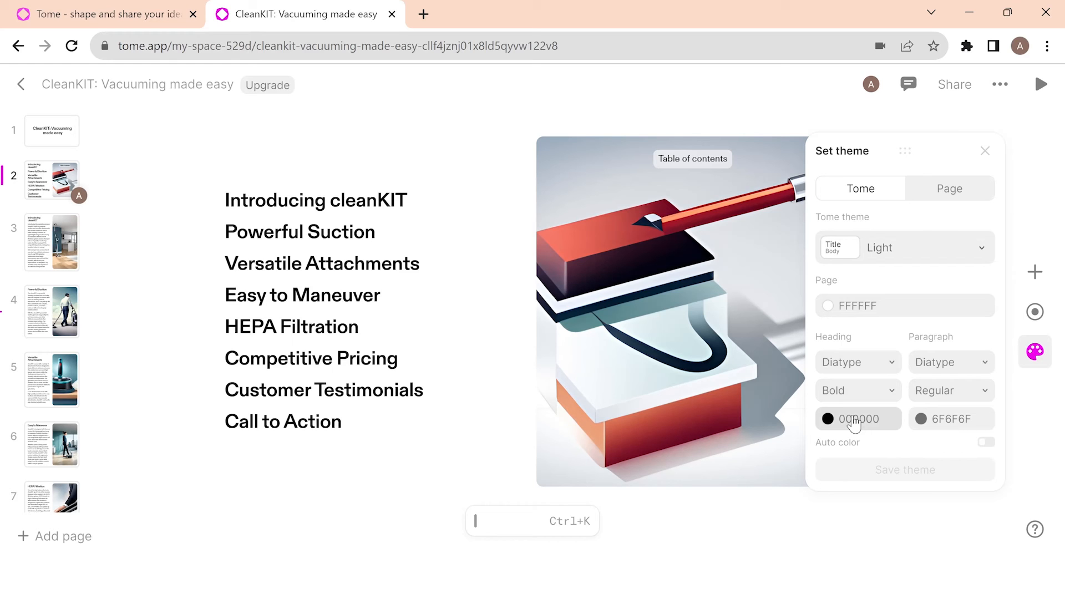
click(819, 521)
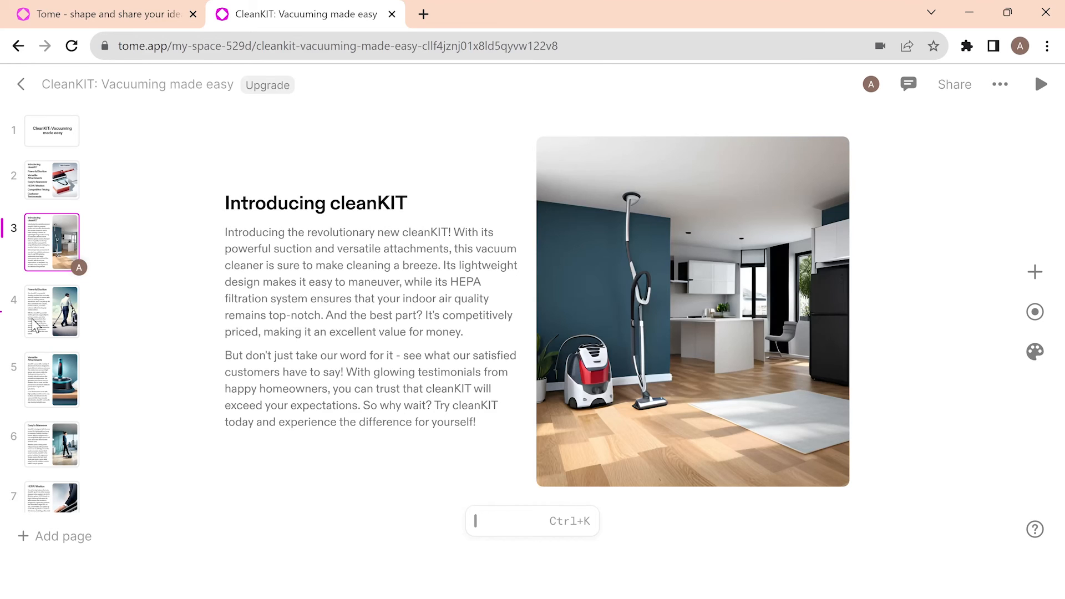
Turn the two body paragraphs on the Versatile Attachments page into a bulleted list.
click(33, 319)
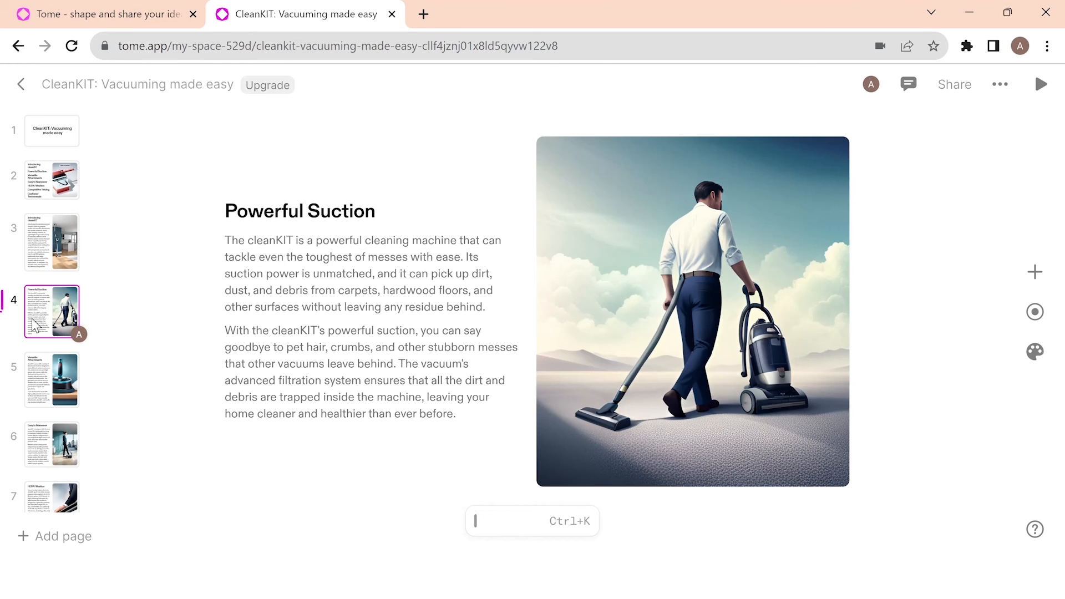
click(31, 397)
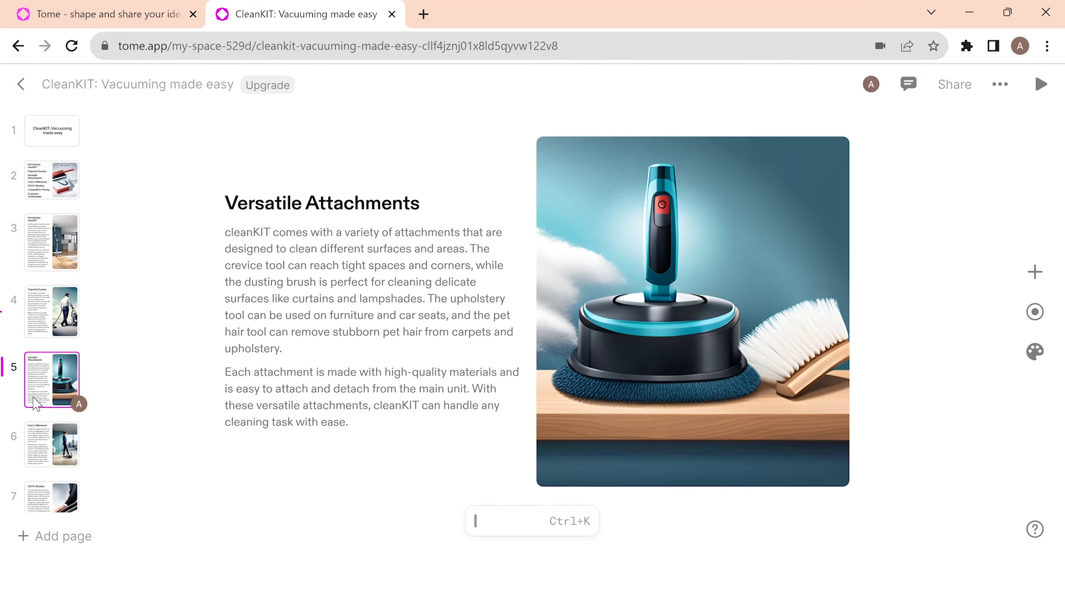
click(242, 372)
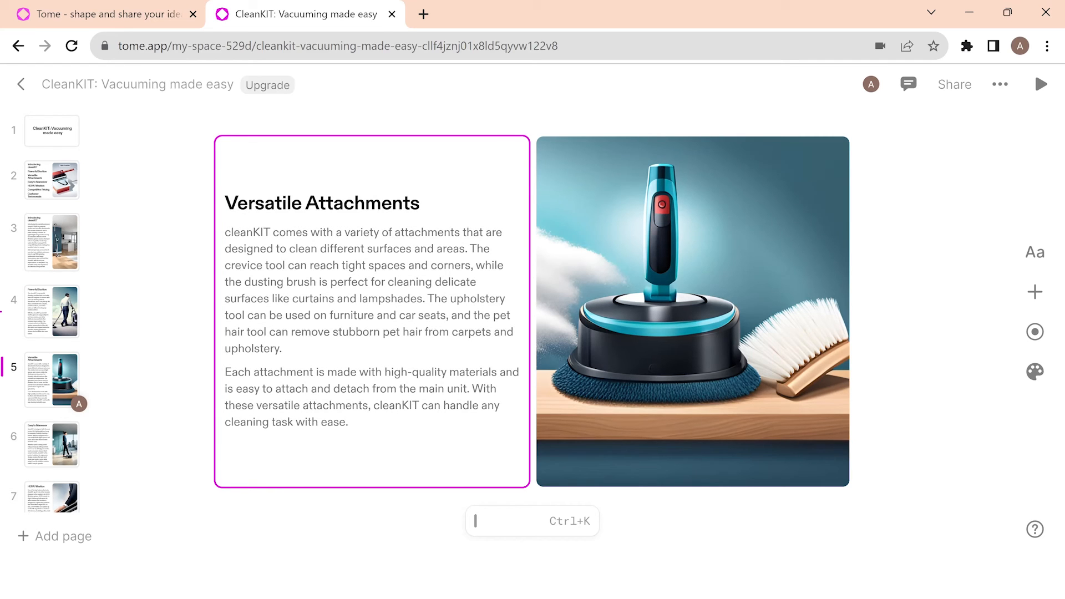
drag(225, 232, 350, 423)
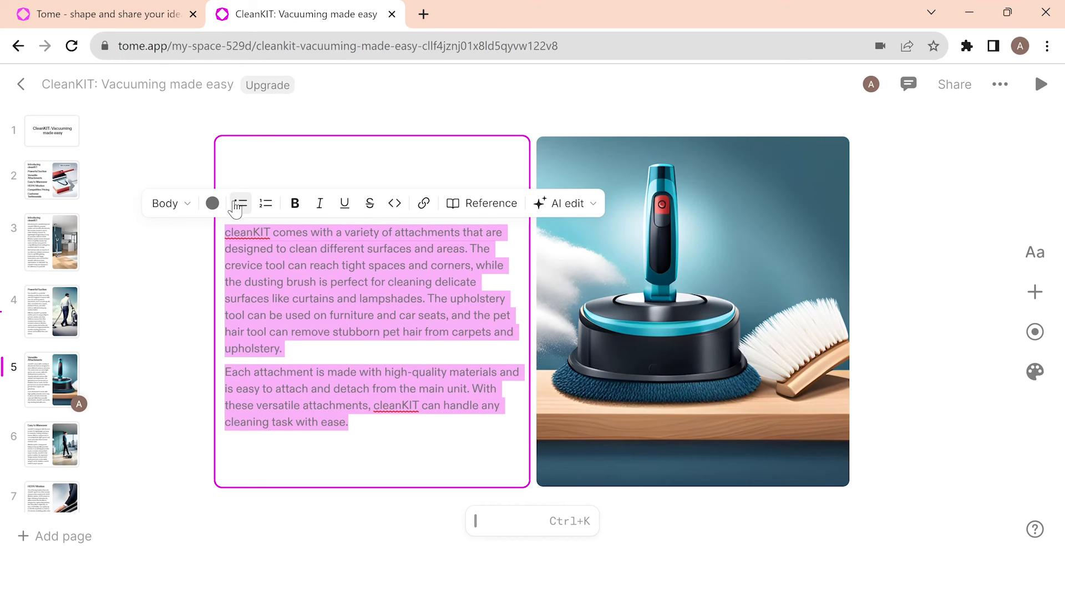
click(237, 204)
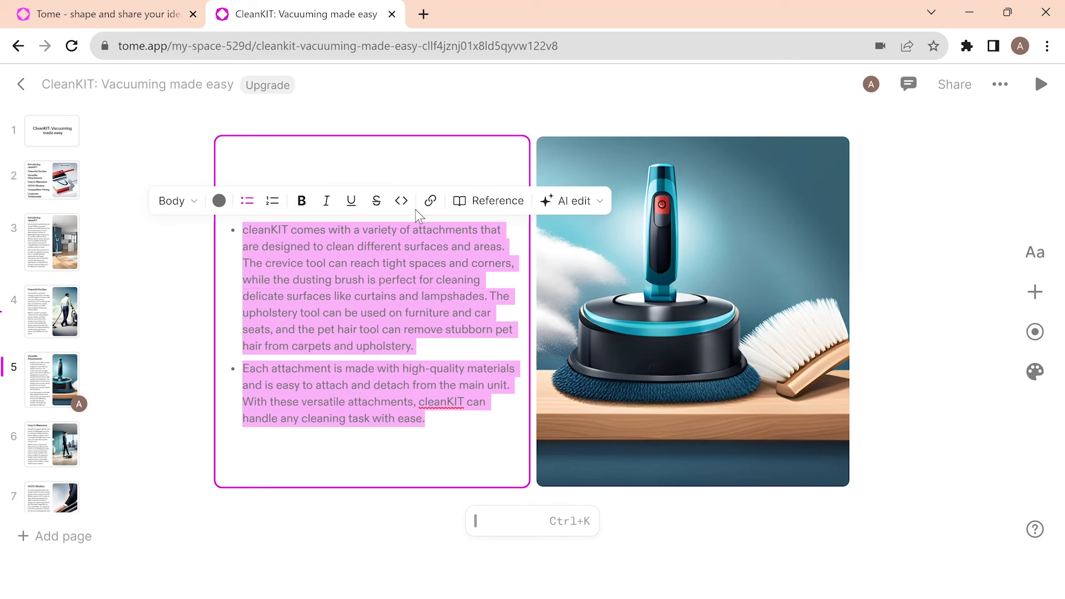
Shorten the bulleted text with the AI Reduce edit and keep the rewritten version.
click(569, 202)
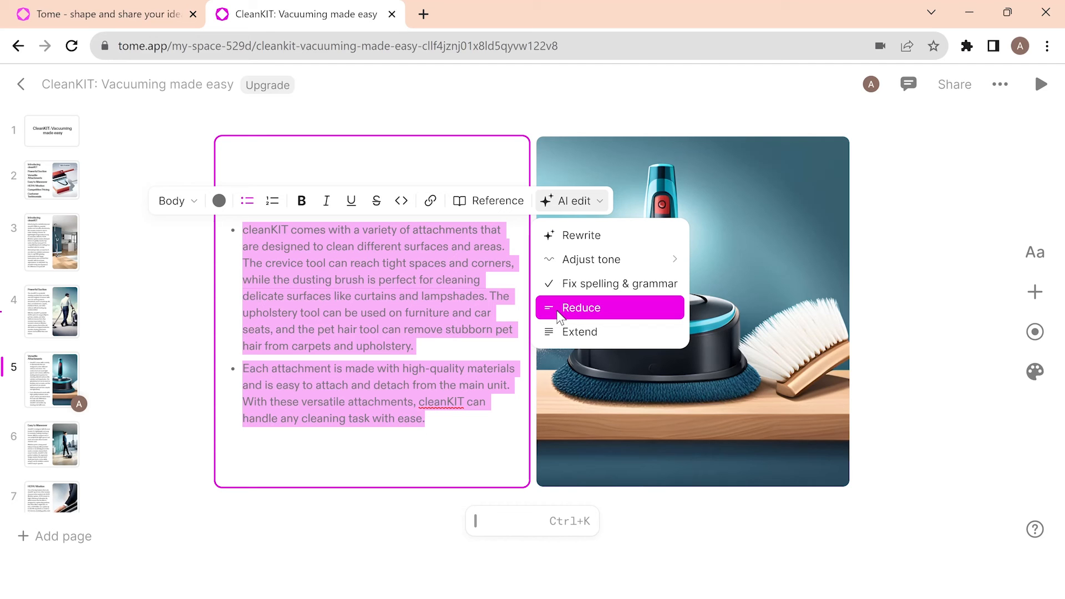
click(582, 308)
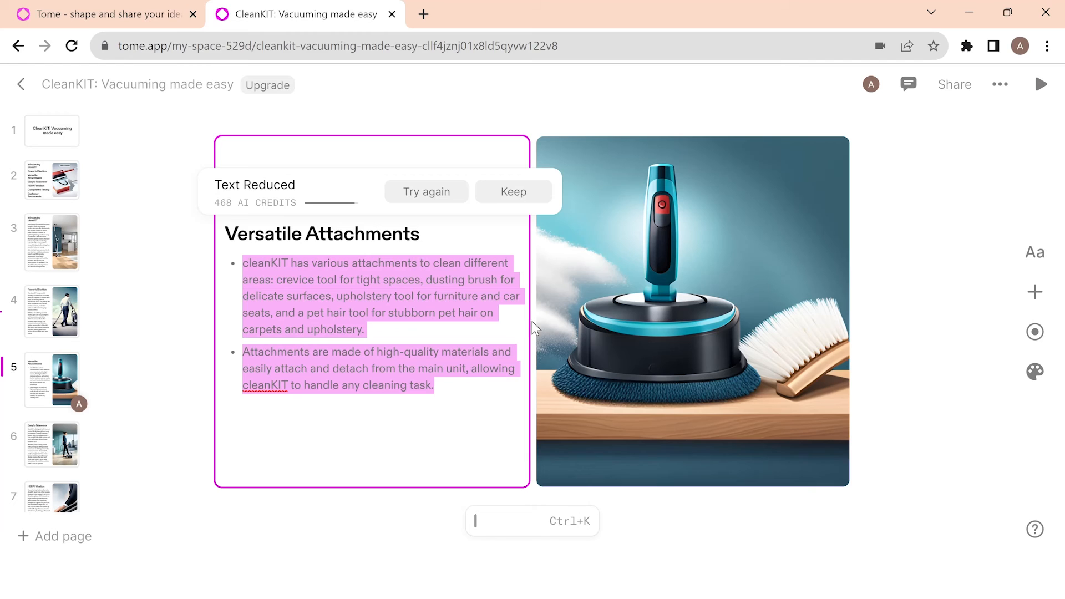
click(513, 192)
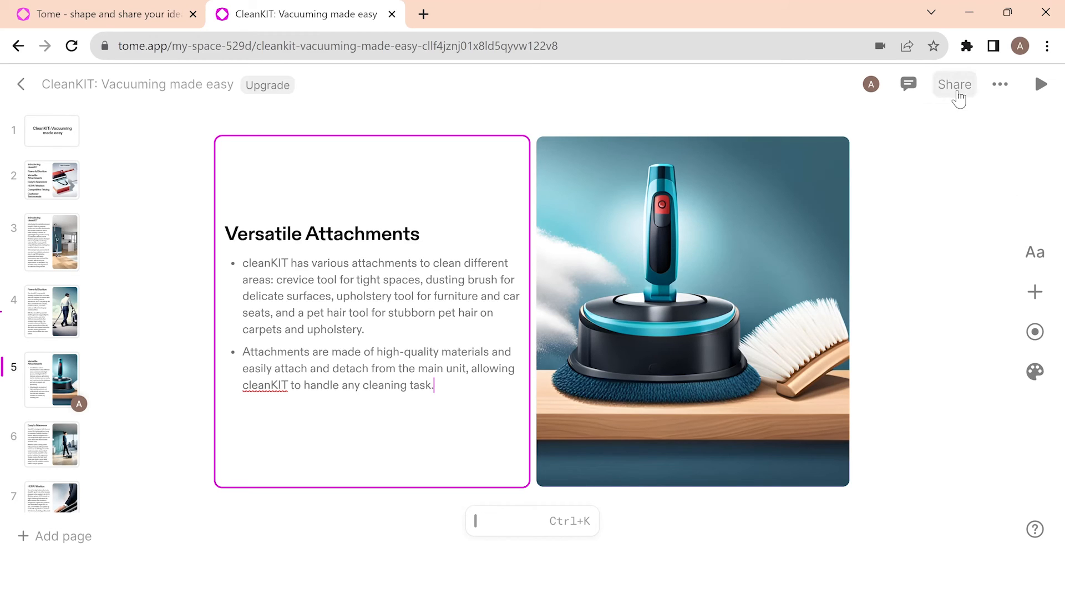
Preview the presentation from the Versatile Attachments page to the following page and view its sharing and additional options.
click(956, 92)
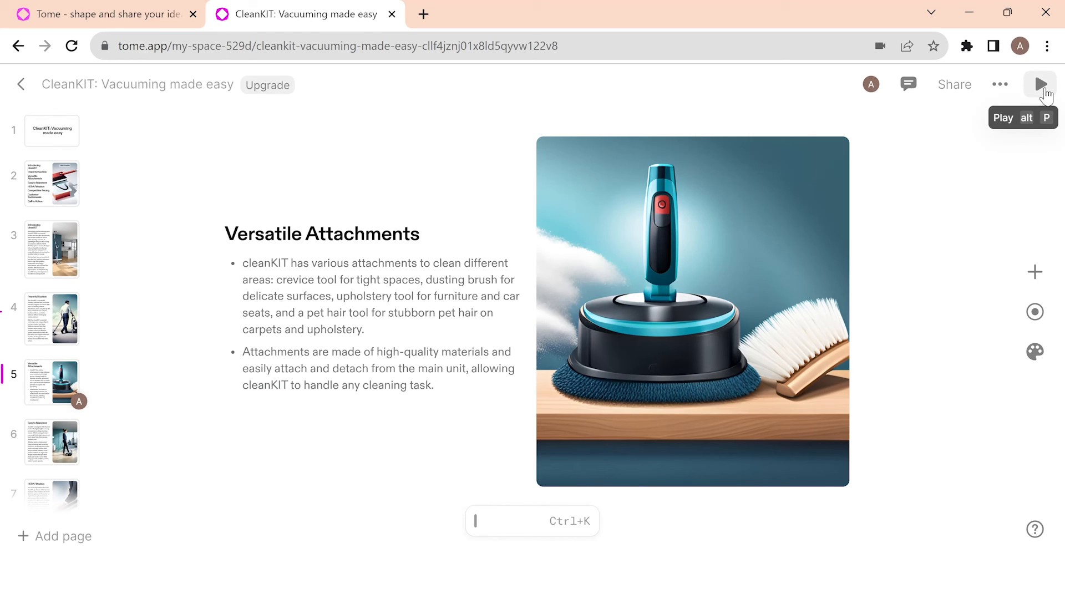
click(1041, 85)
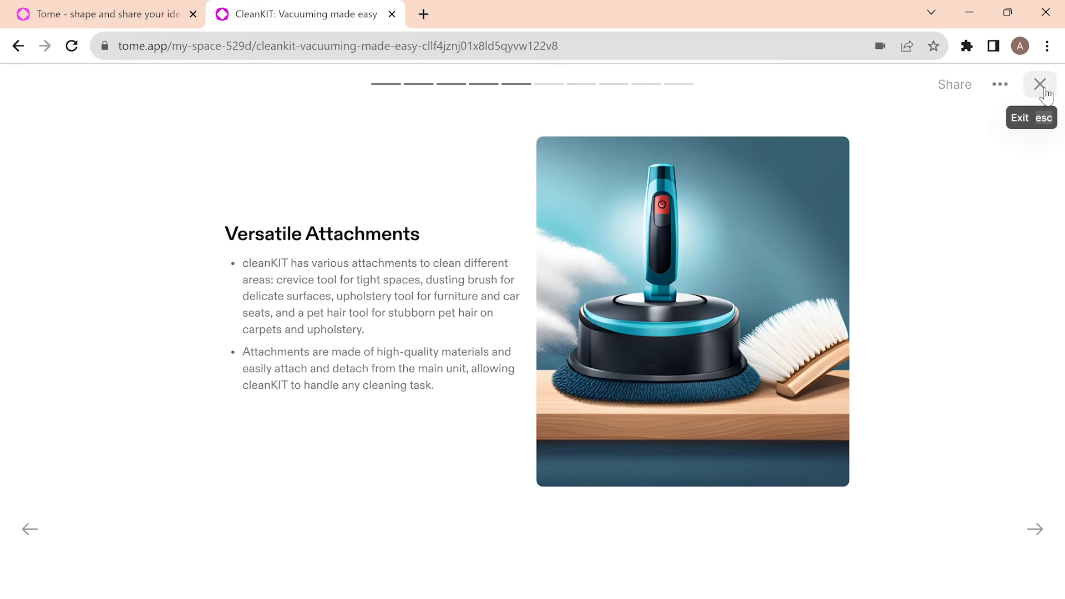
key(Right)
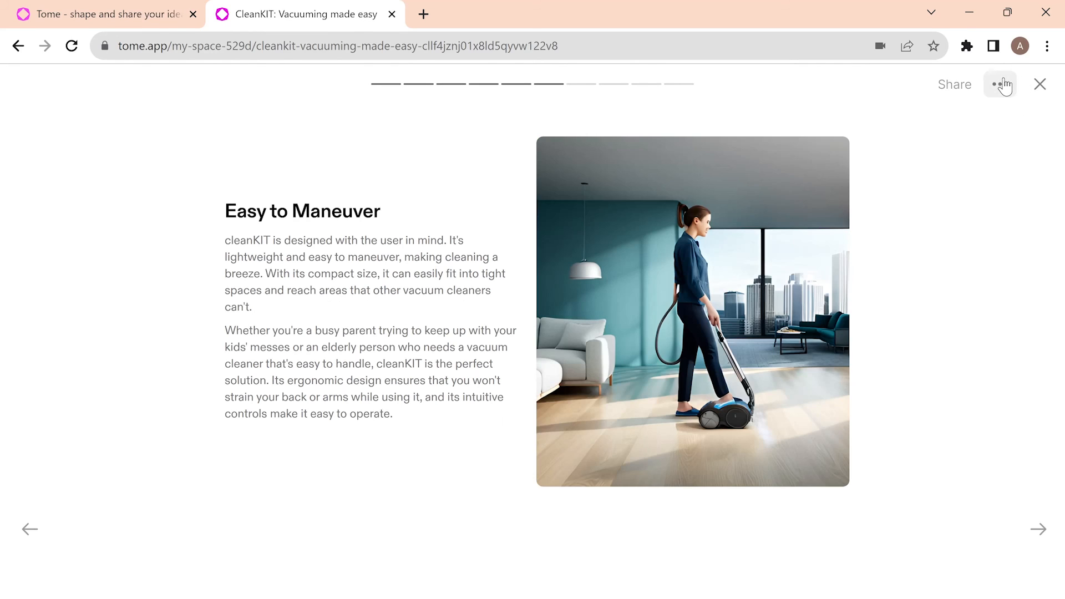
click(1003, 85)
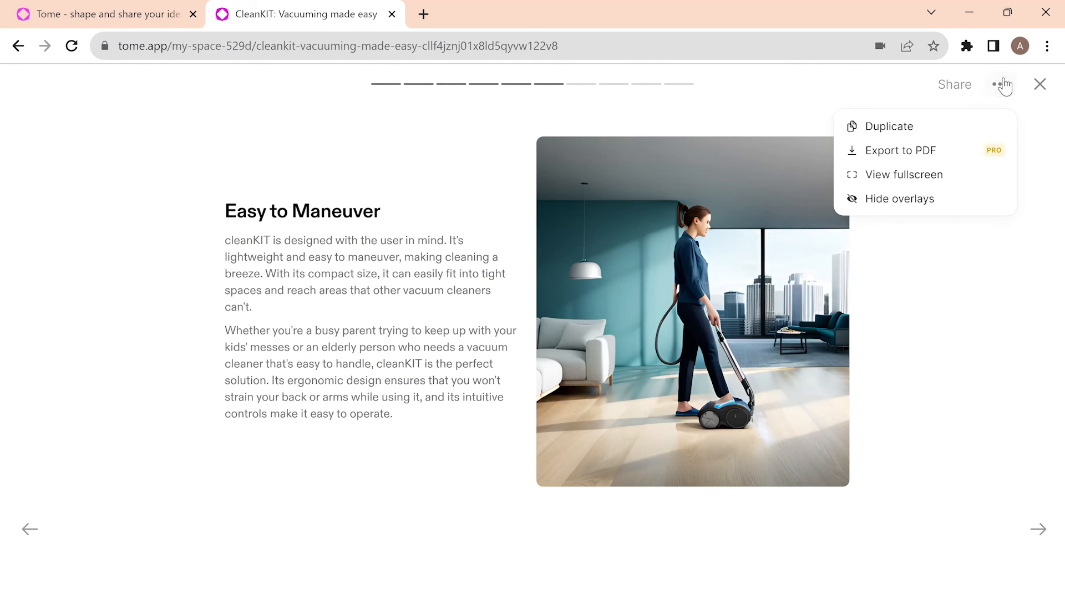
View the presentation in full screen, advance to the final Call to Action page, and exit full screen.
click(922, 175)
key(Right)
key(Right)
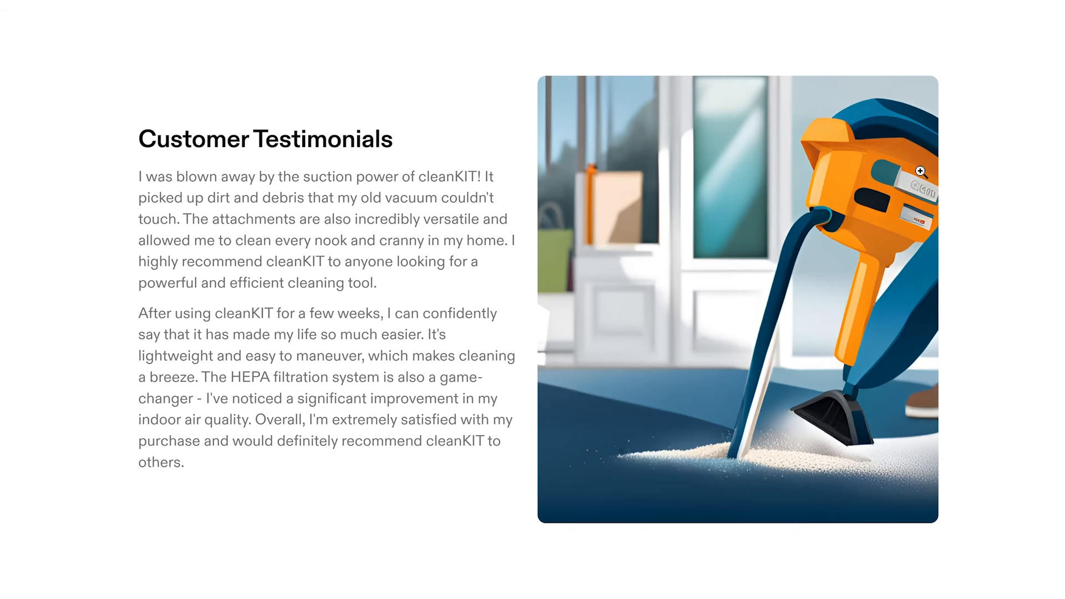
key(Right)
key(Escape)
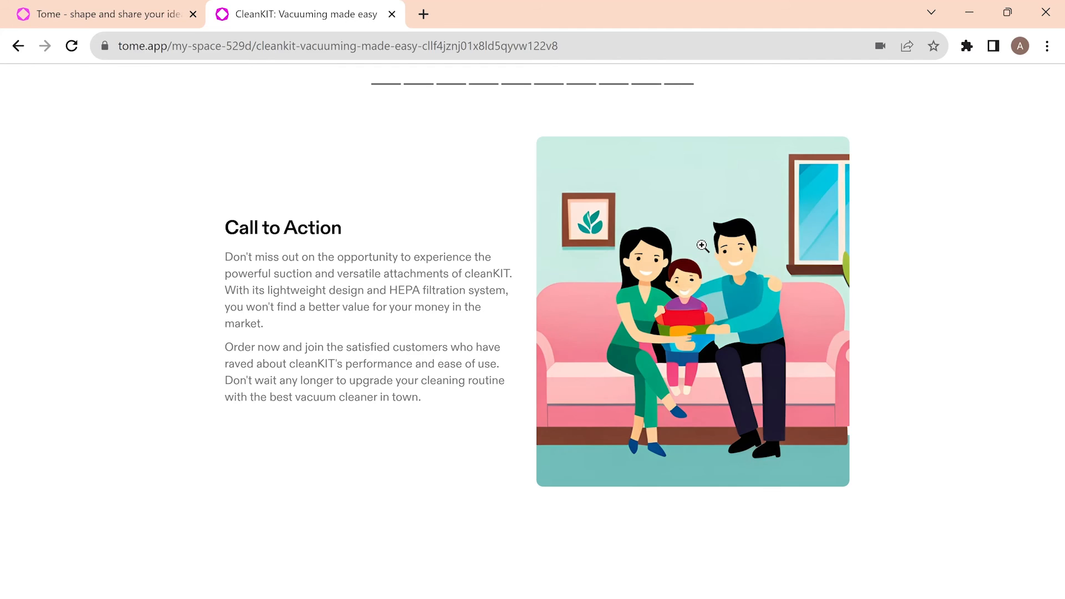
Review the previewed pages in reverse order from Call to Action back to Powerful Suction.
key(Left)
key(Left)
key(Left)
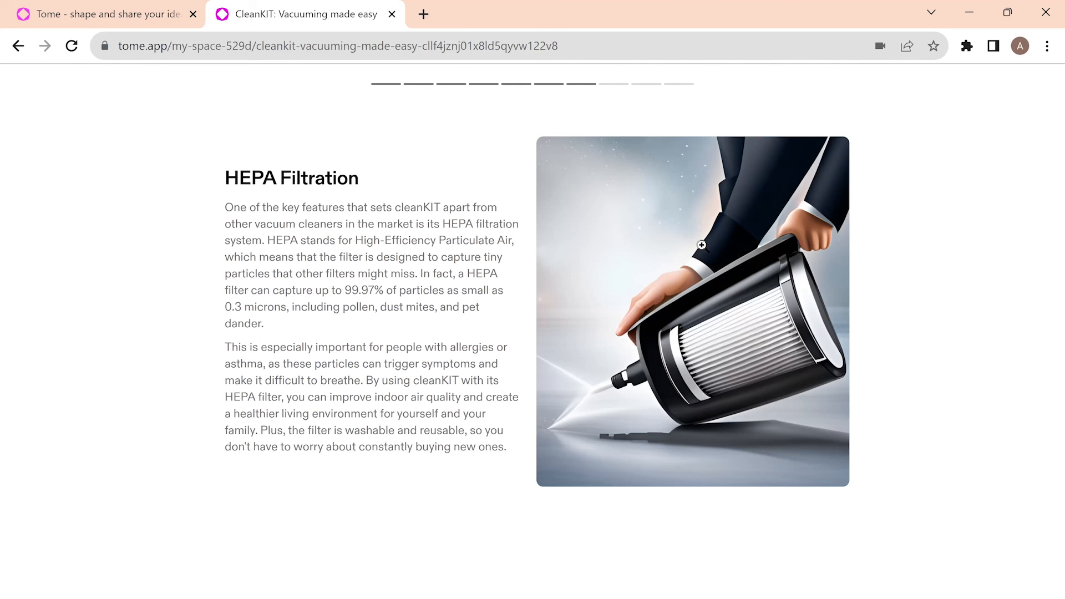
key(Left)
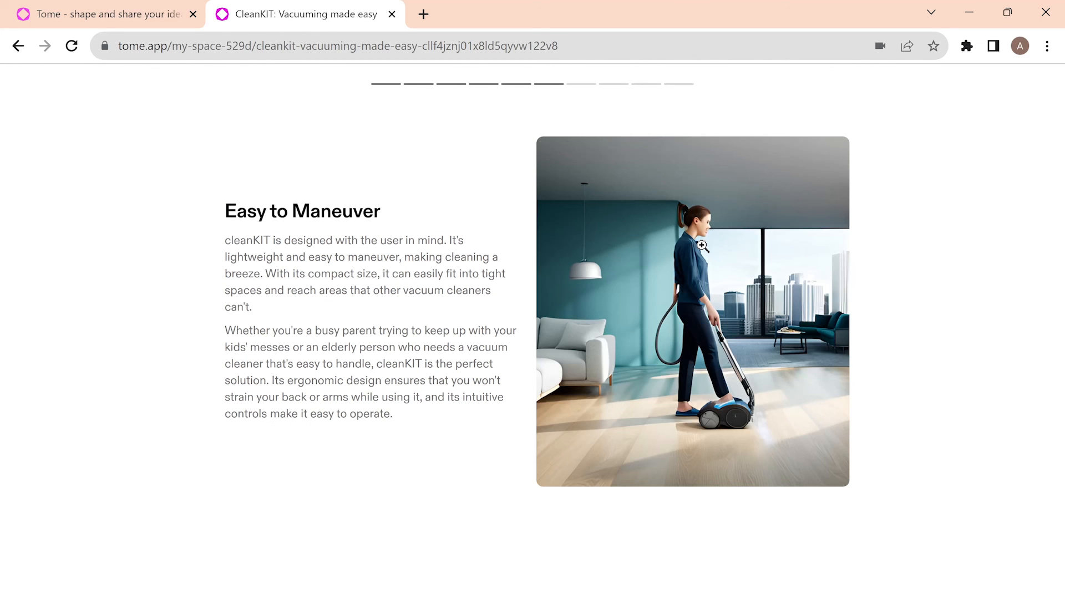
key(Left)
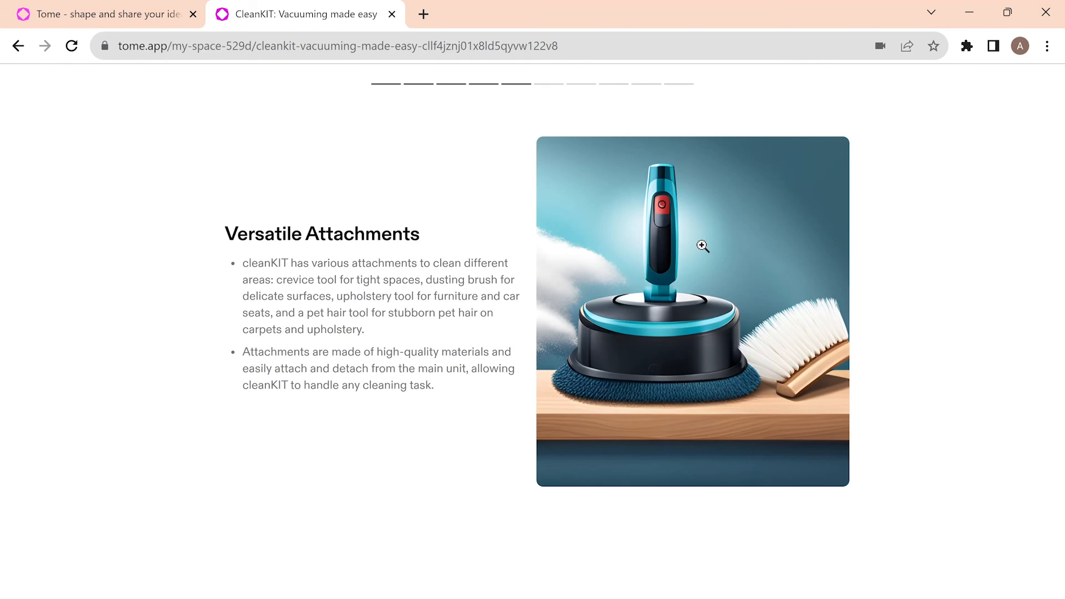
key(Left)
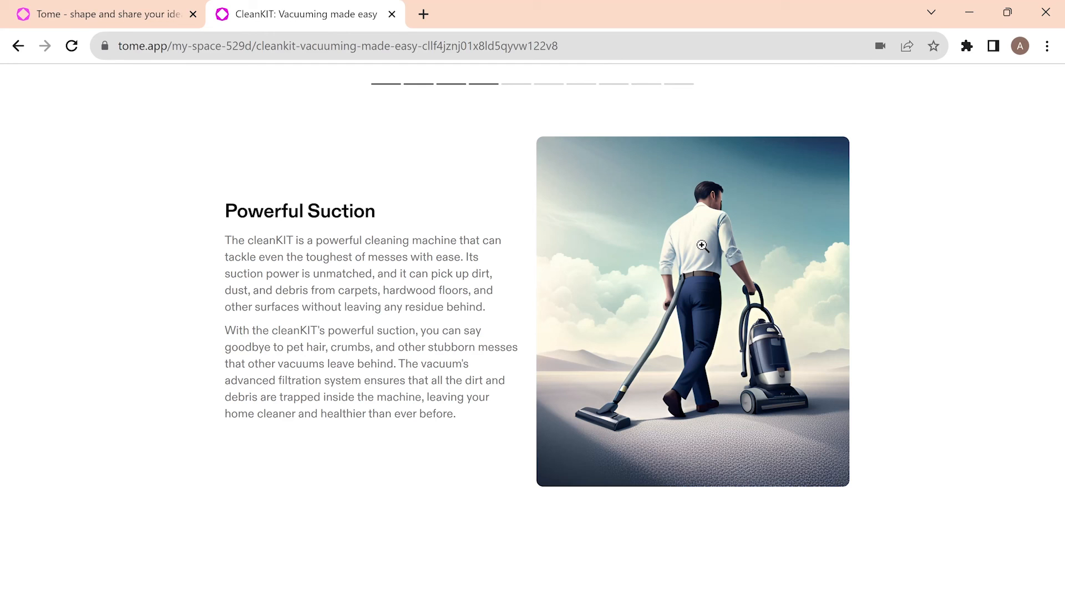
key(Escape)
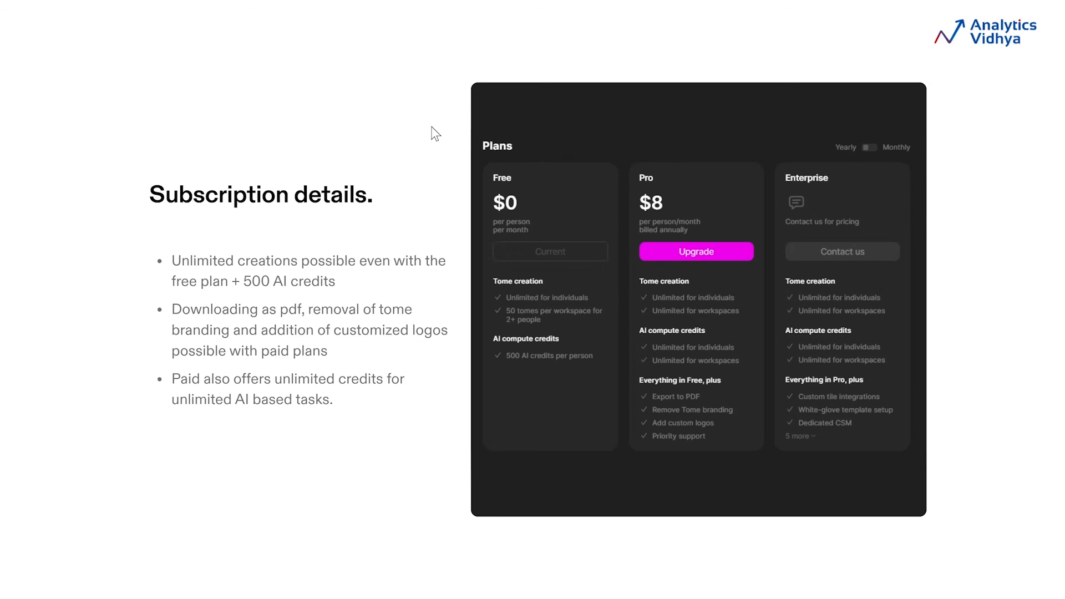
key(Right)
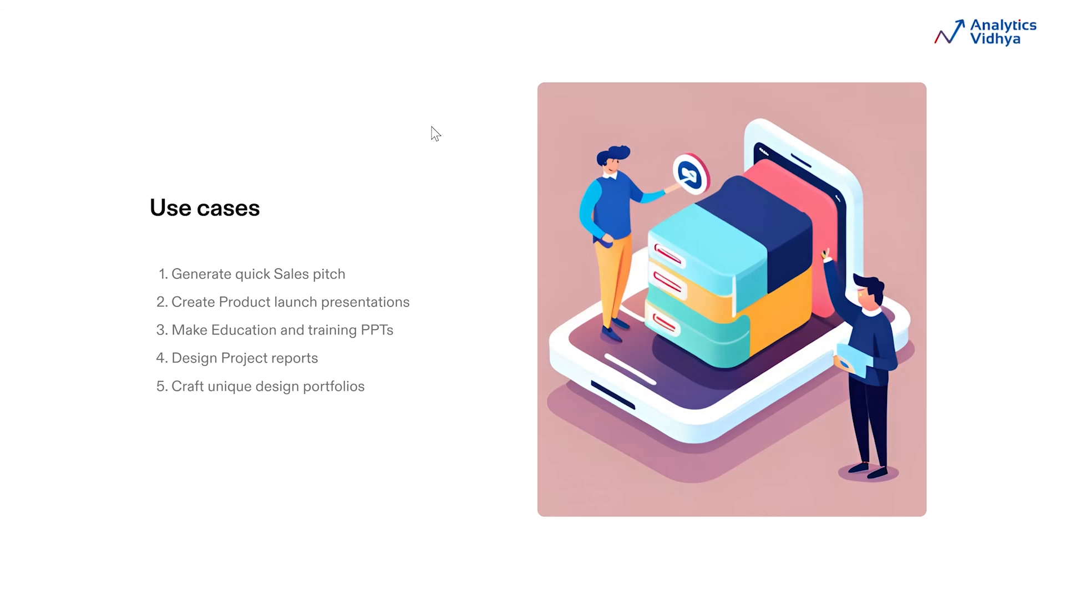